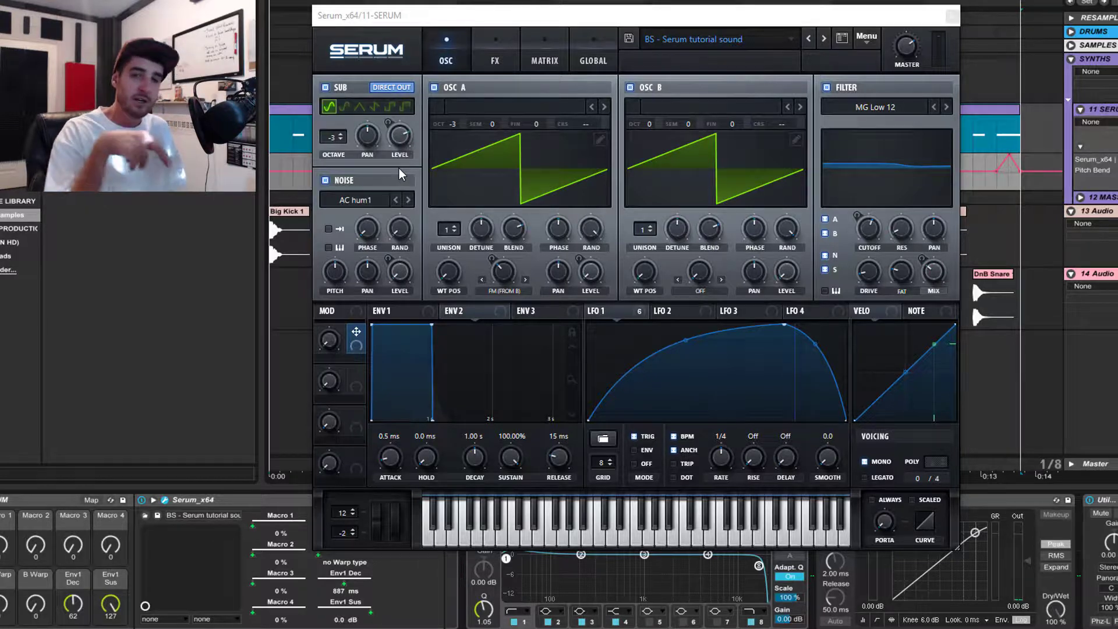
# Step: Add the Hyper/Dimension effect with the Hyper mix at zero, a reduced Dimension size and a low Dimension mix of about 23%
pyautogui.click(489, 42)
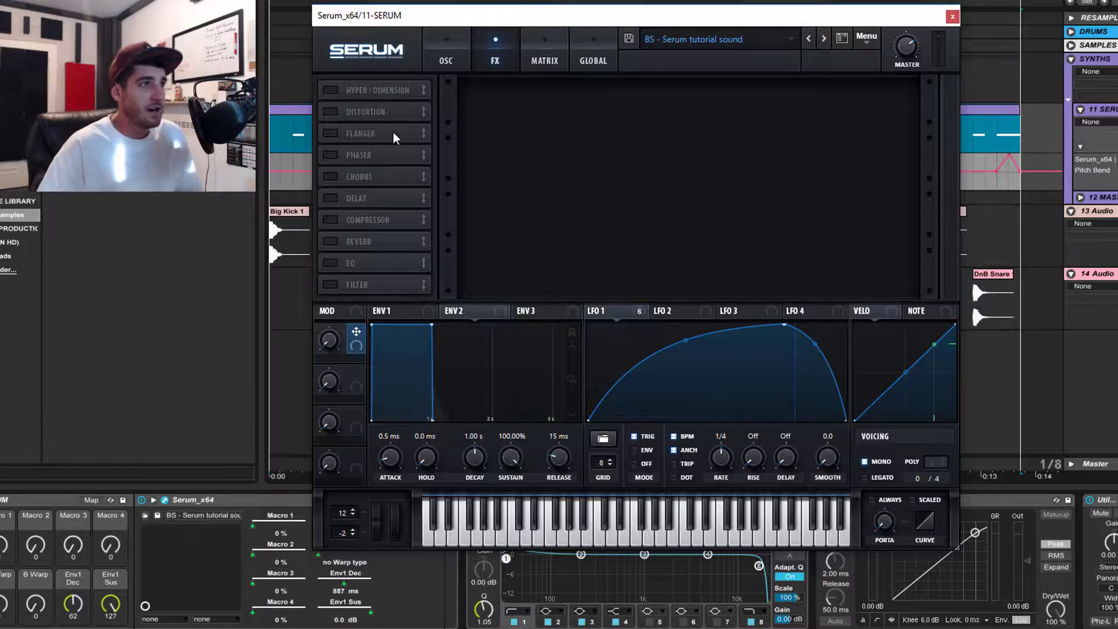
pyautogui.click(330, 91)
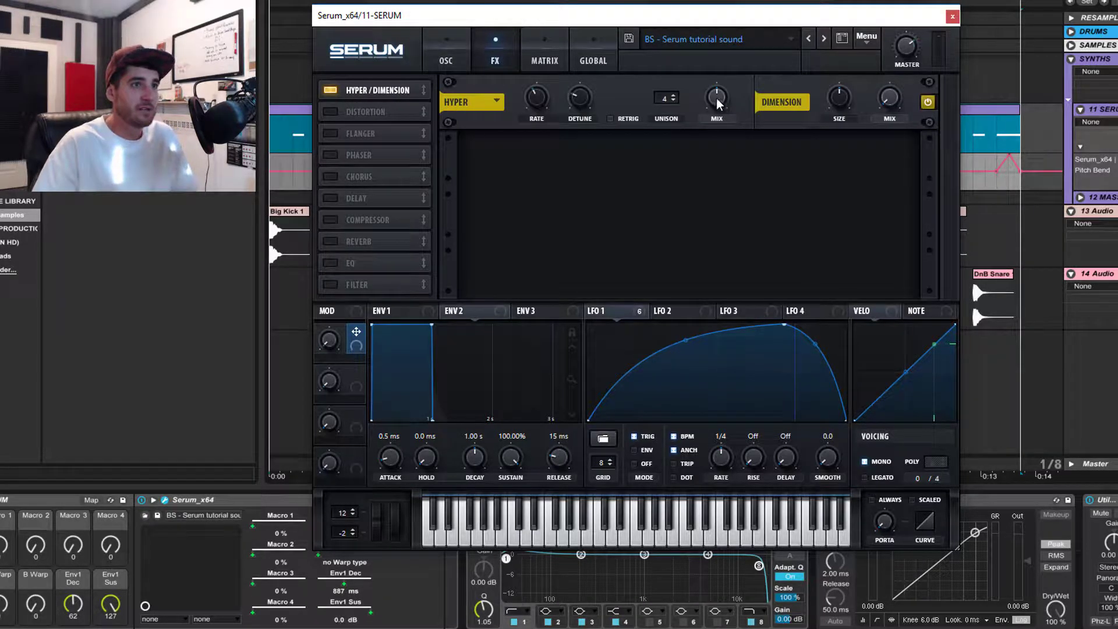
pyautogui.moveTo(716, 98); pyautogui.dragTo(781, 296)
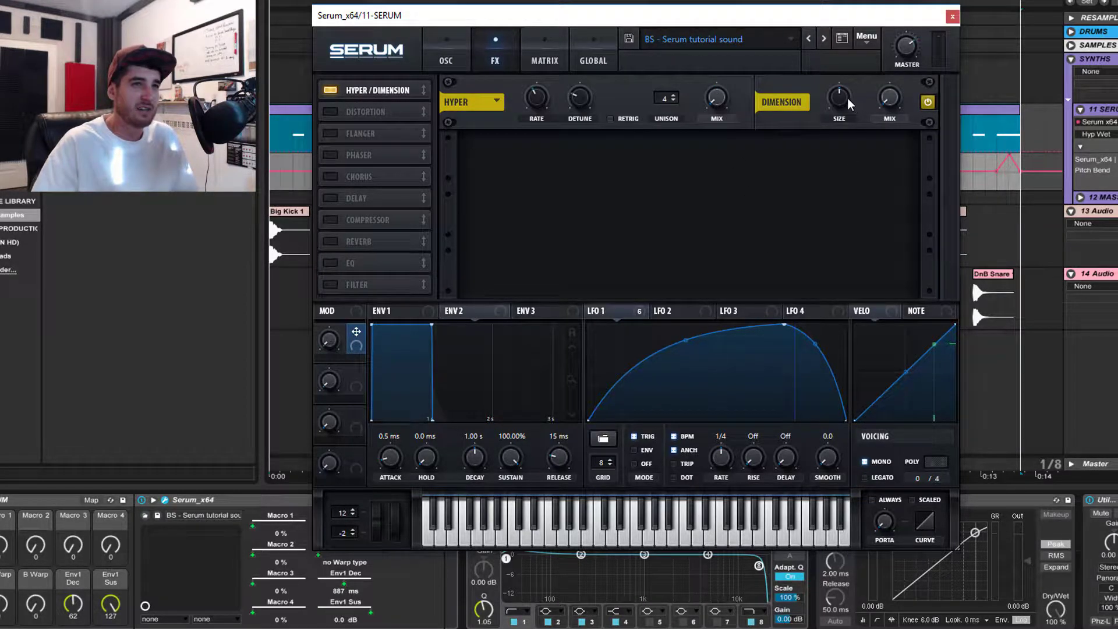
pyautogui.moveTo(848, 100); pyautogui.dragTo(874, 172)
pyautogui.moveTo(891, 100); pyautogui.dragTo(888, 47)
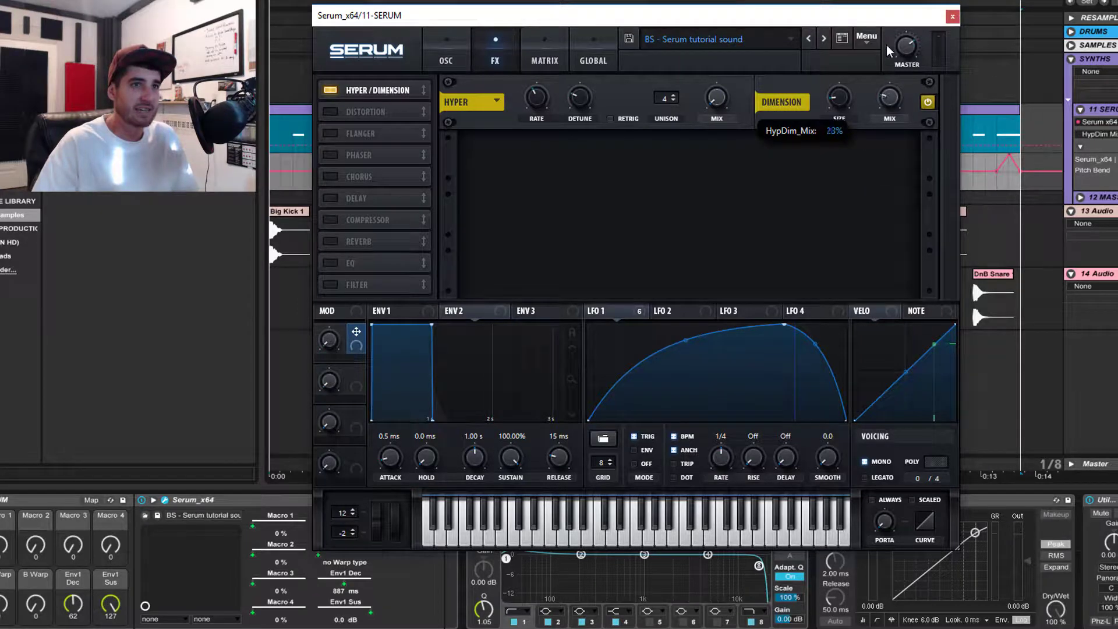
pyautogui.click(842, 96)
pyautogui.click(889, 97)
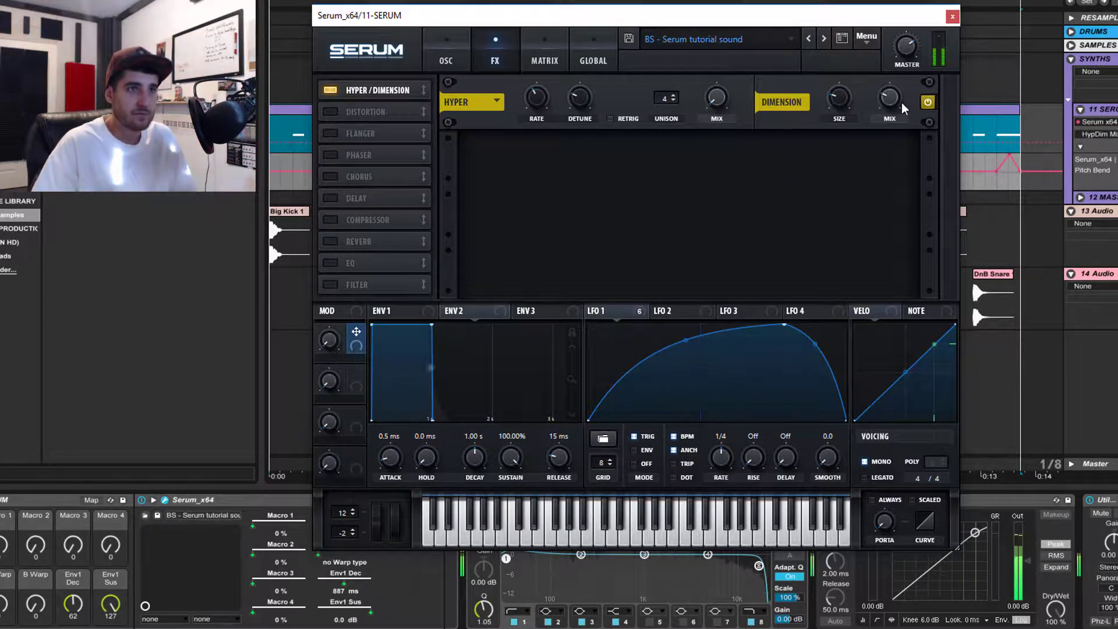
# Step: Compare the sound with Hyper/Dimension bypassed and active, and raise the Dimension size slightly
pyautogui.click(927, 103)
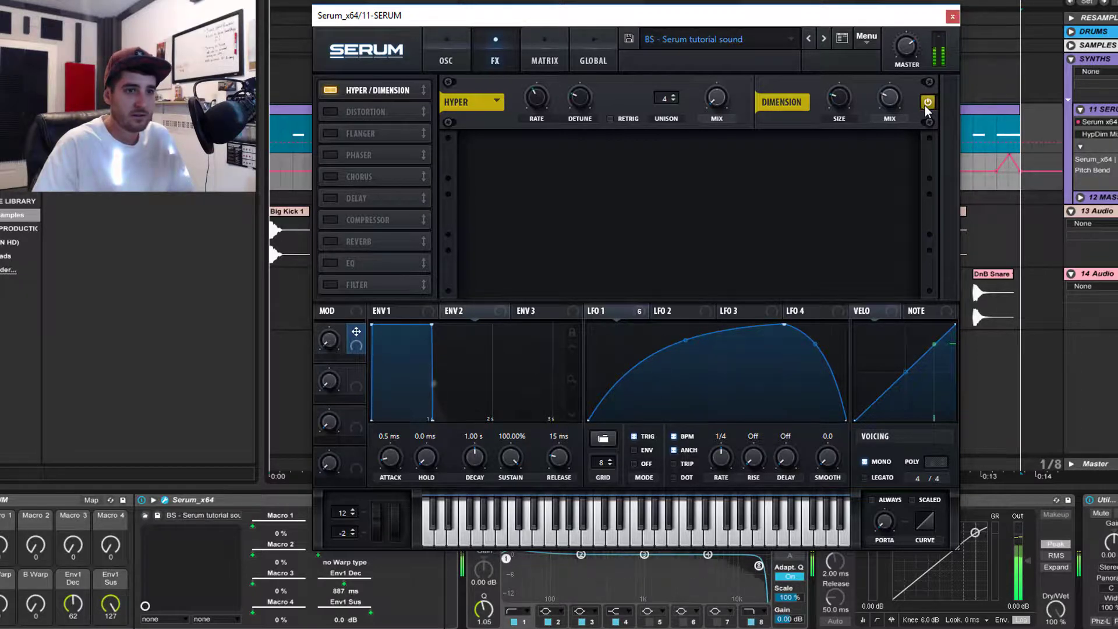
pyautogui.click(1113, 543)
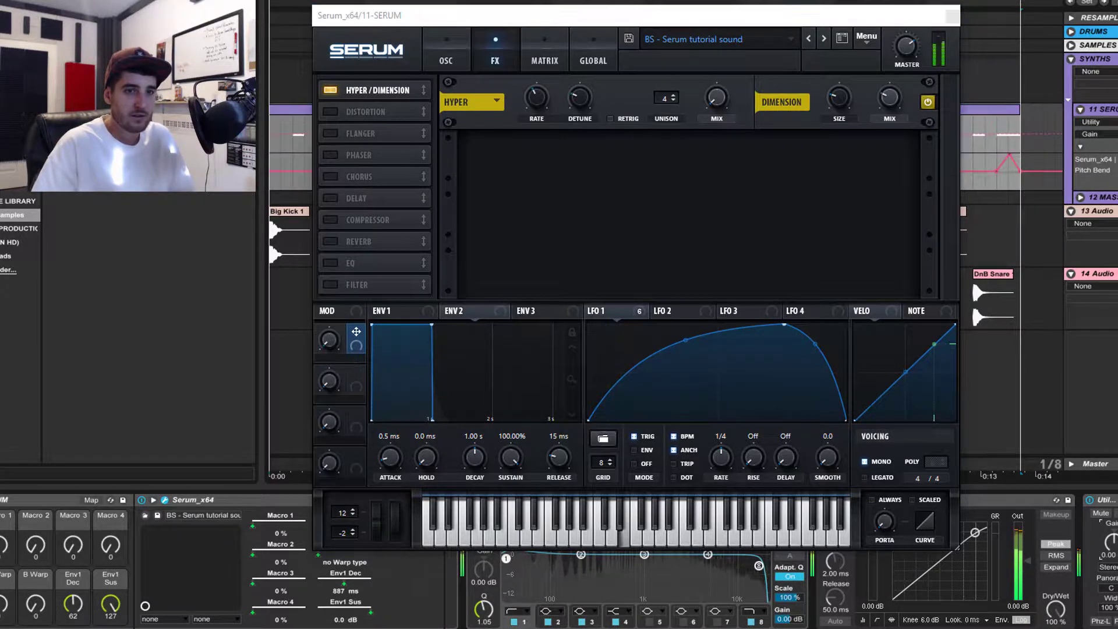
pyautogui.click(894, 87)
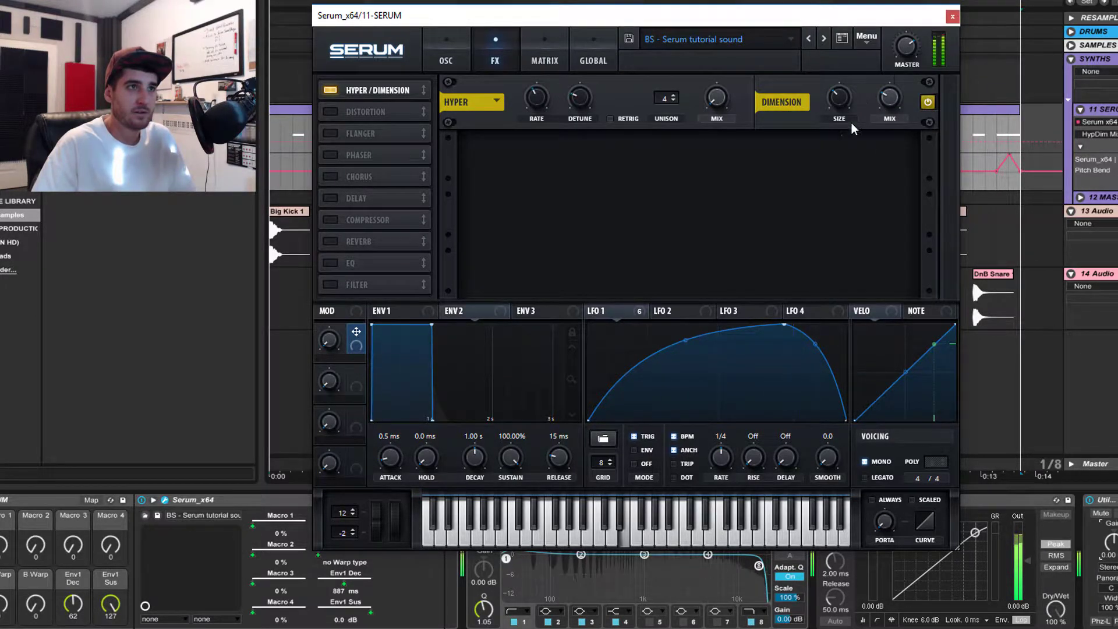
# Step: Check the sub oscillator's Direct Out routing on the oscillator page and return to the effects page
pyautogui.click(372, 51)
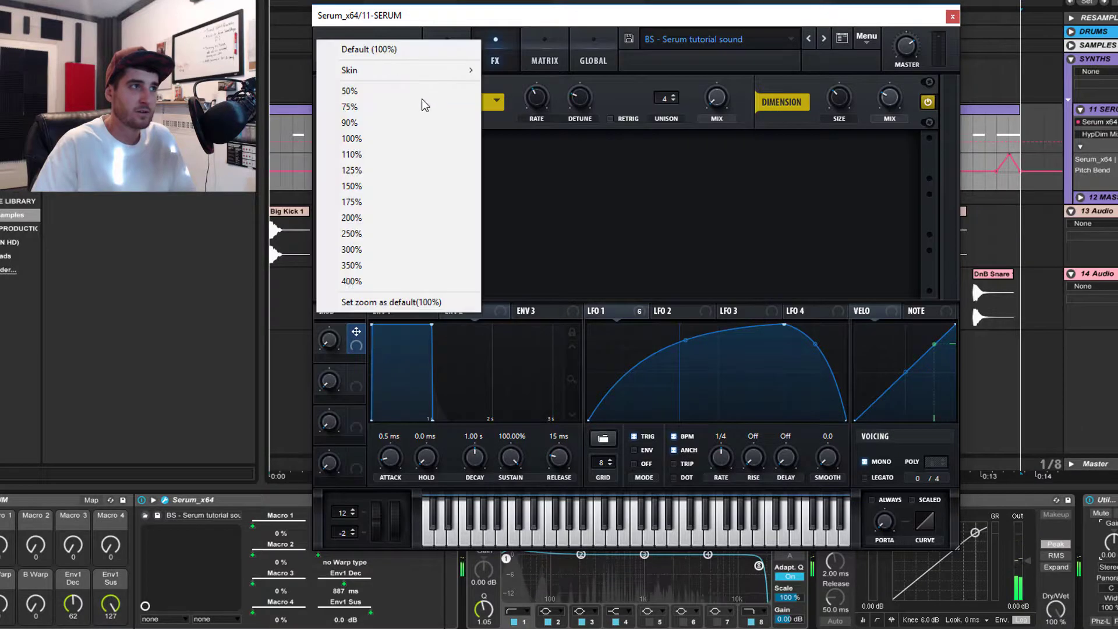
pyautogui.click(498, 45)
pyautogui.click(449, 46)
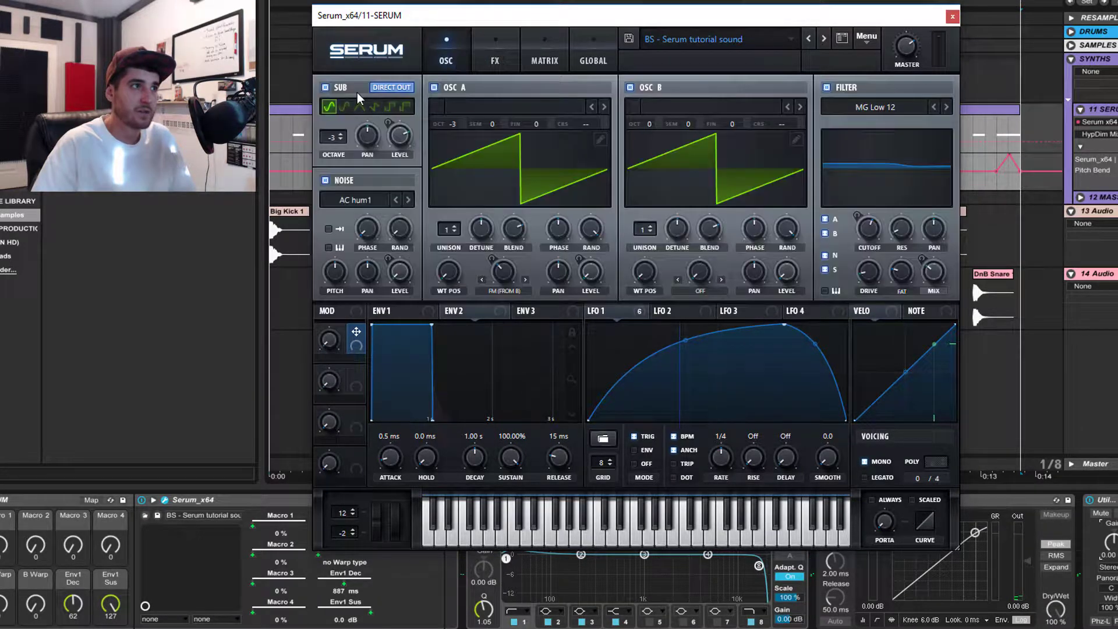
pyautogui.click(473, 59)
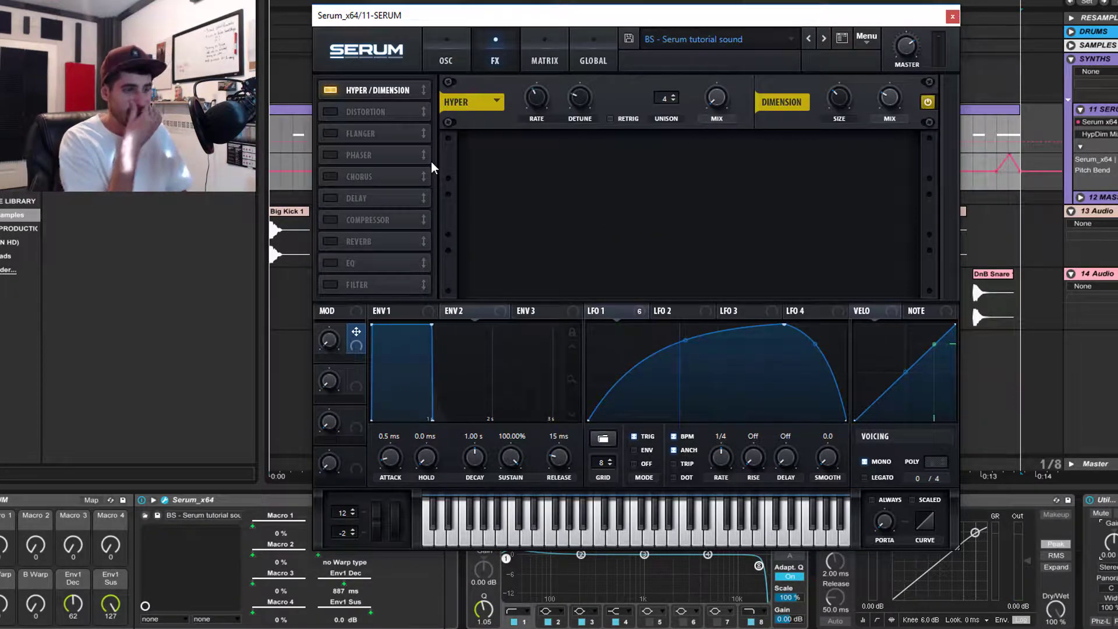
# Step: Add a Tube distortion with increased drive and reduced mix, and compare the sound with it bypassed and active
pyautogui.click(330, 112)
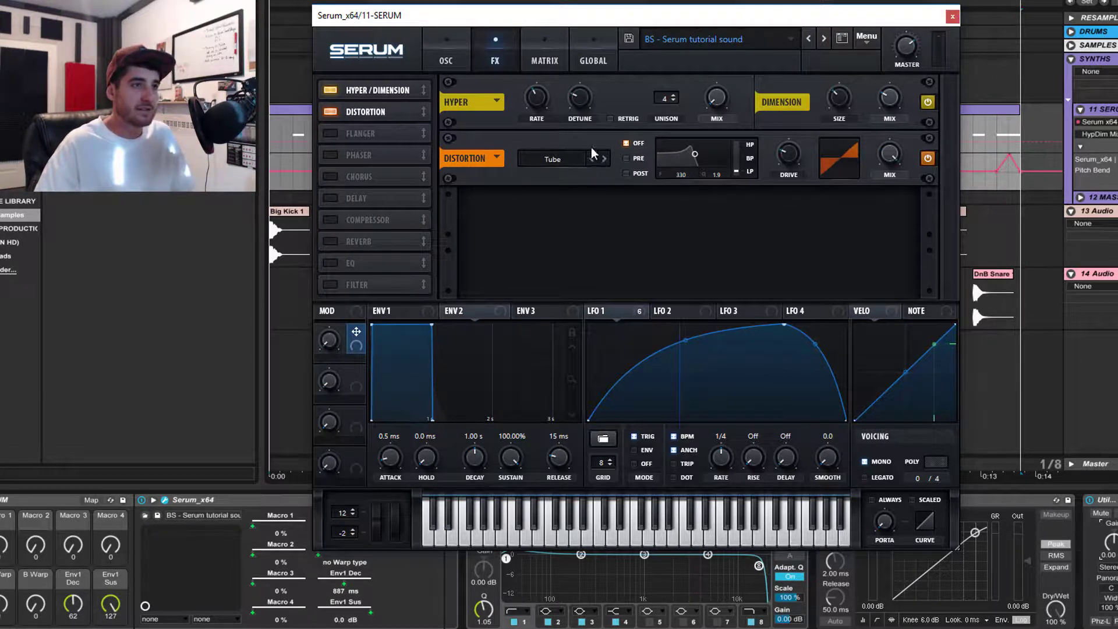
pyautogui.moveTo(790, 158); pyautogui.dragTo(830, 115)
pyautogui.moveTo(898, 159); pyautogui.dragTo(795, 134)
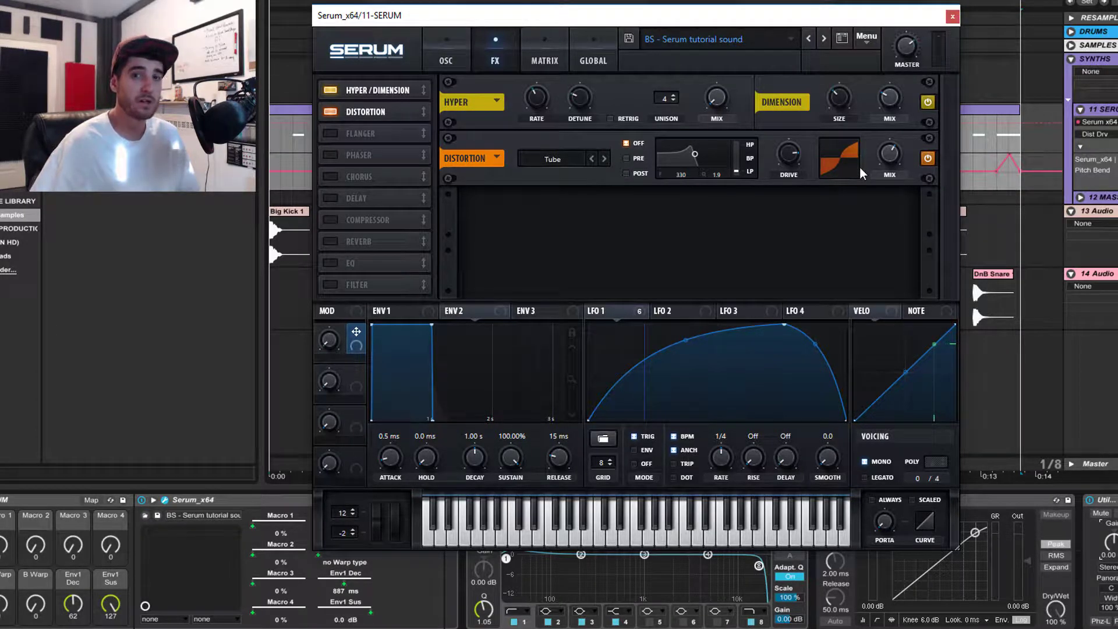
pyautogui.click(934, 157)
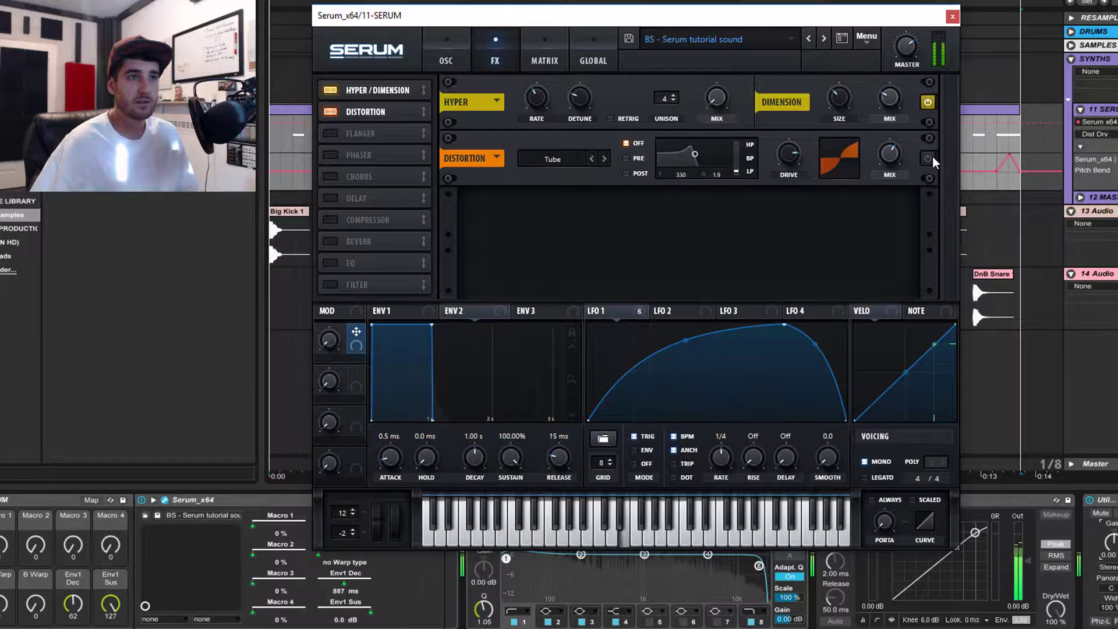
pyautogui.click(932, 156)
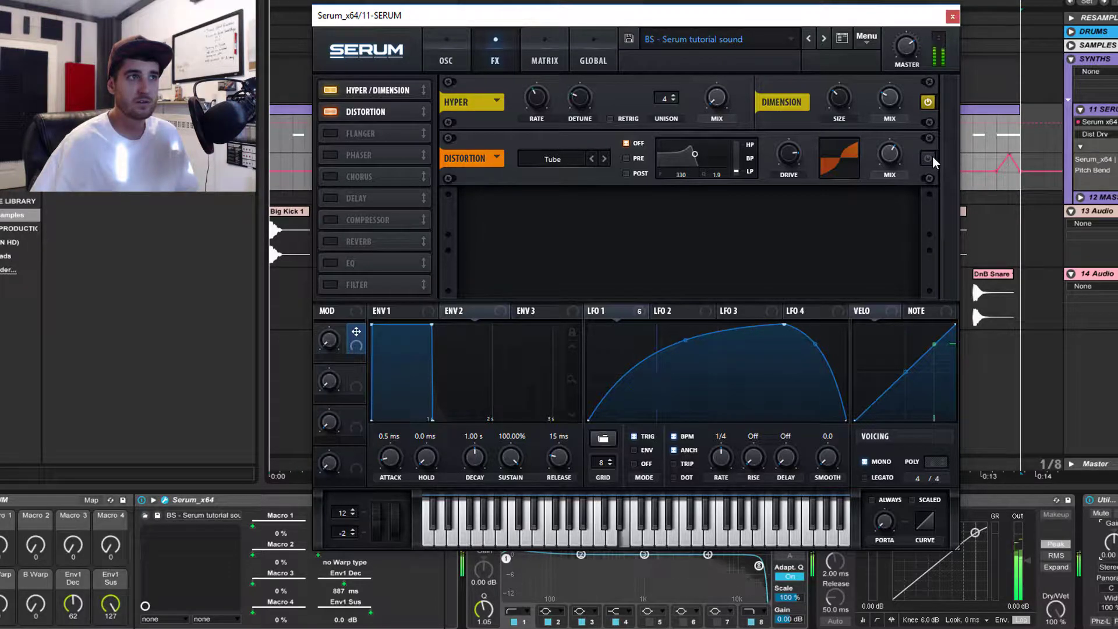
pyautogui.click(932, 156)
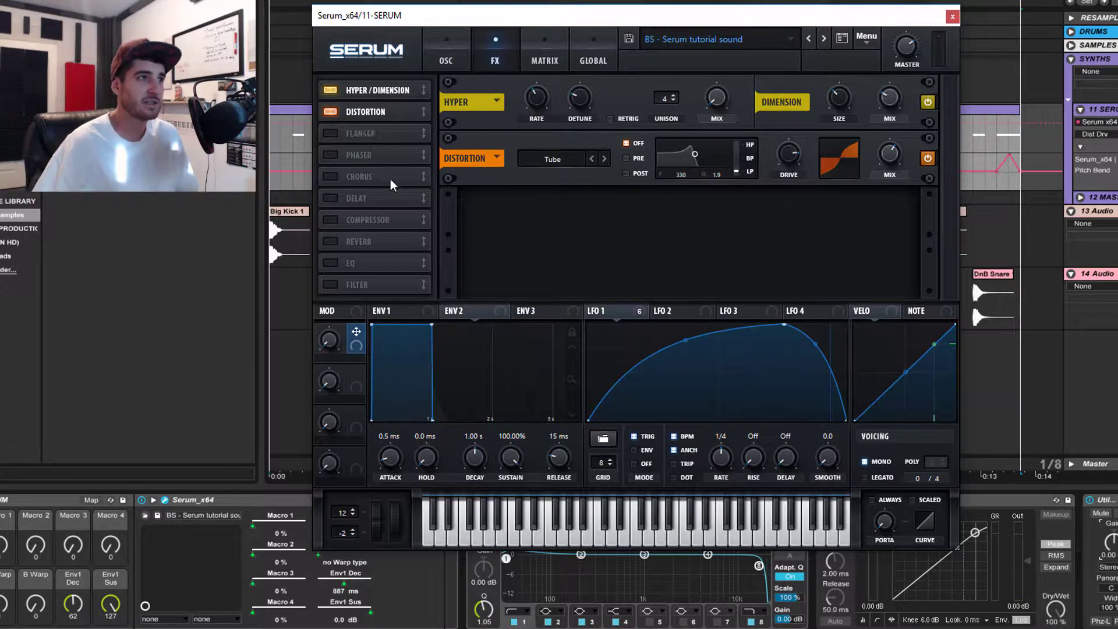
# Step: Try a Flanger after the distortion, compare it bypassed, and remove it from the effects chain
pyautogui.click(337, 134)
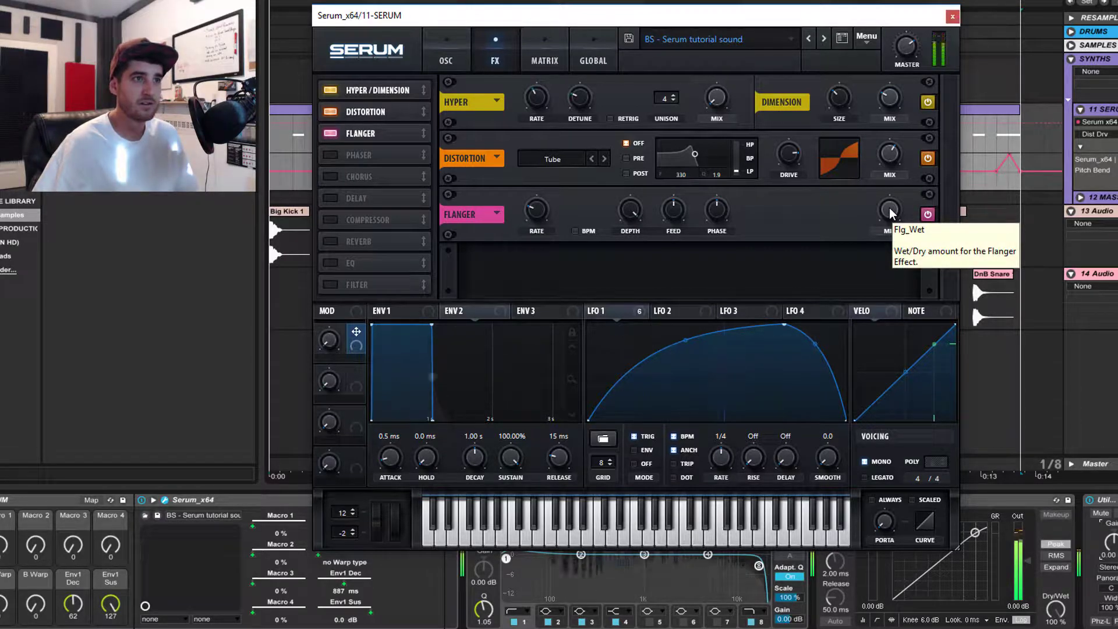
pyautogui.click(929, 215)
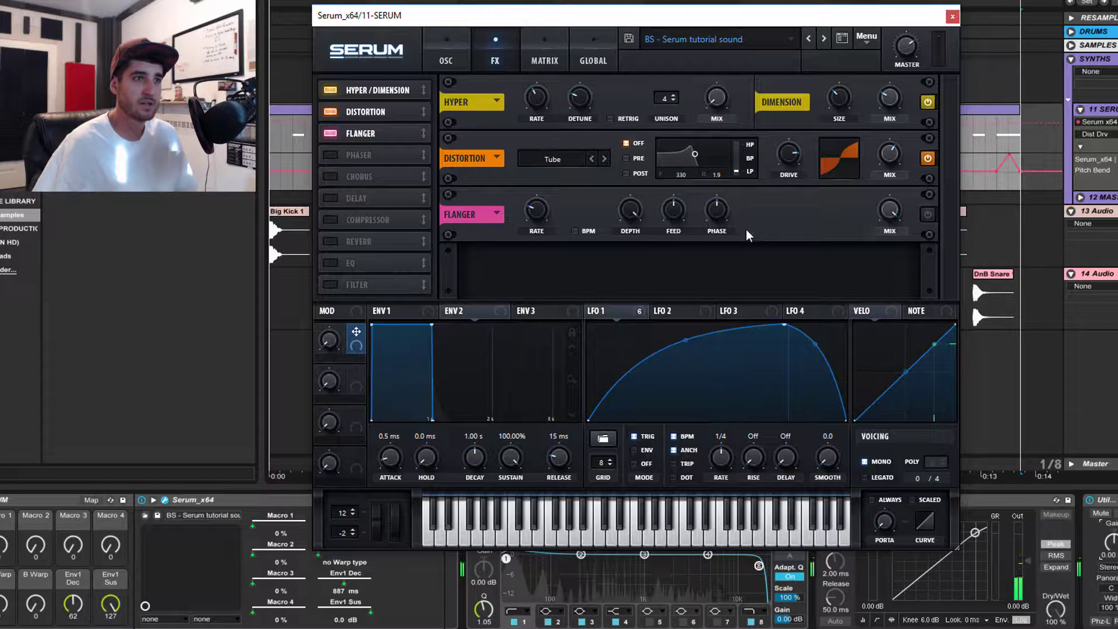
pyautogui.click(330, 134)
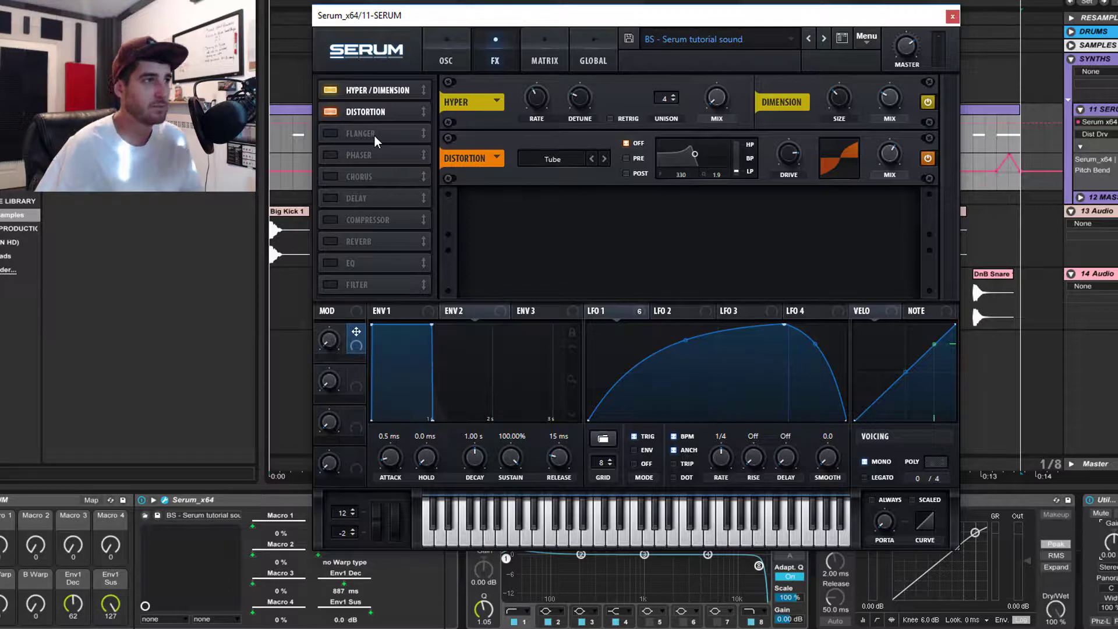
# Step: Add a Phaser with its frequency at about 187 Hz, and lower its mix and rate
pyautogui.click(331, 156)
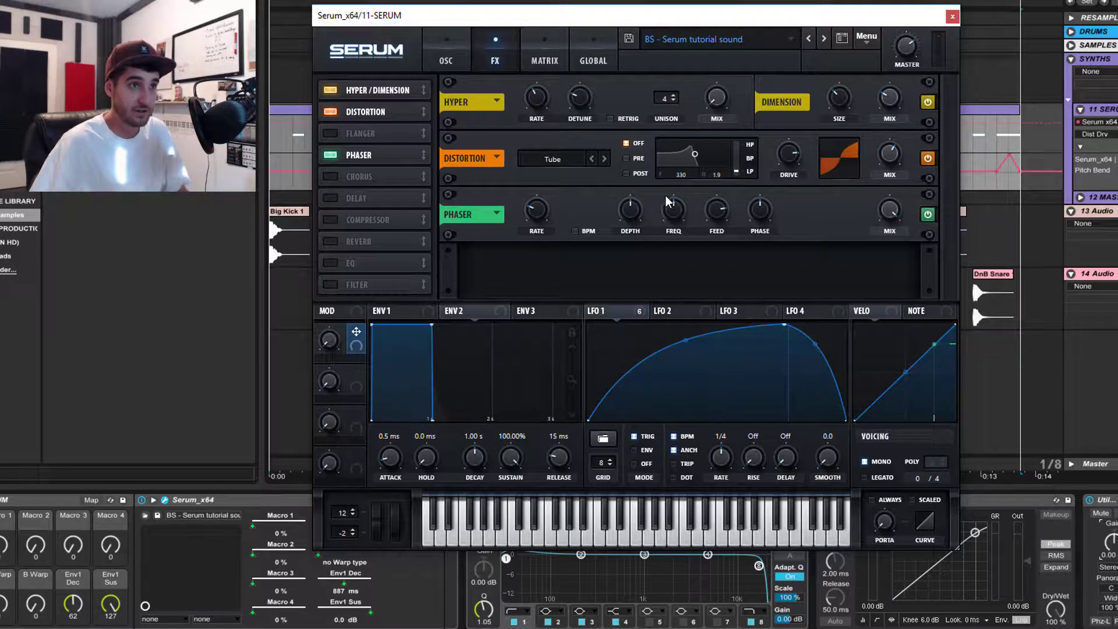
pyautogui.click(674, 207)
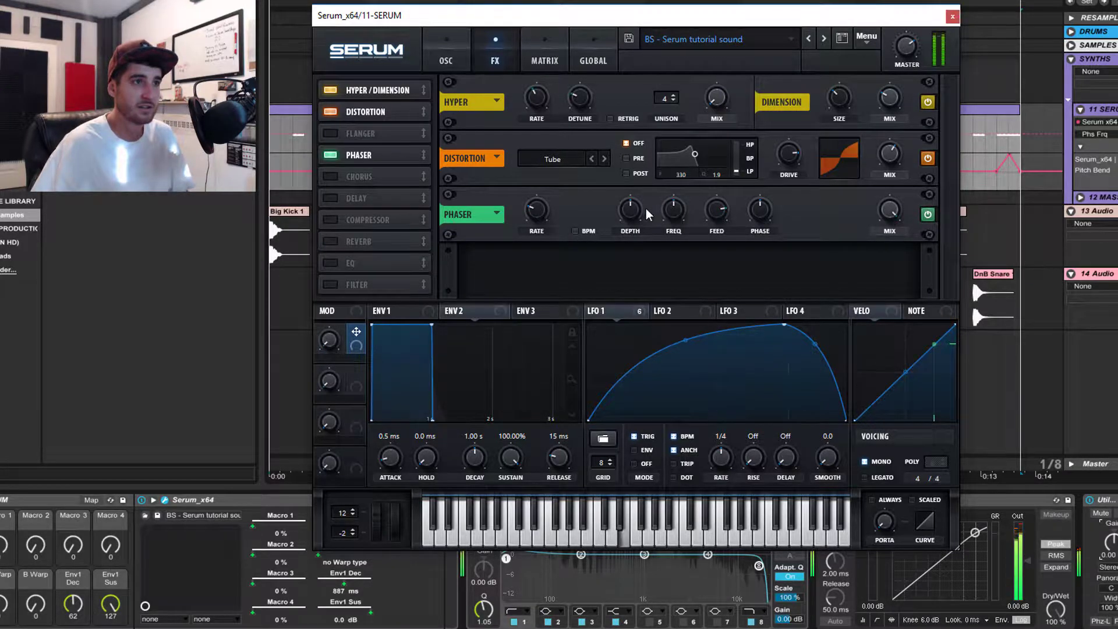
pyautogui.click(674, 210)
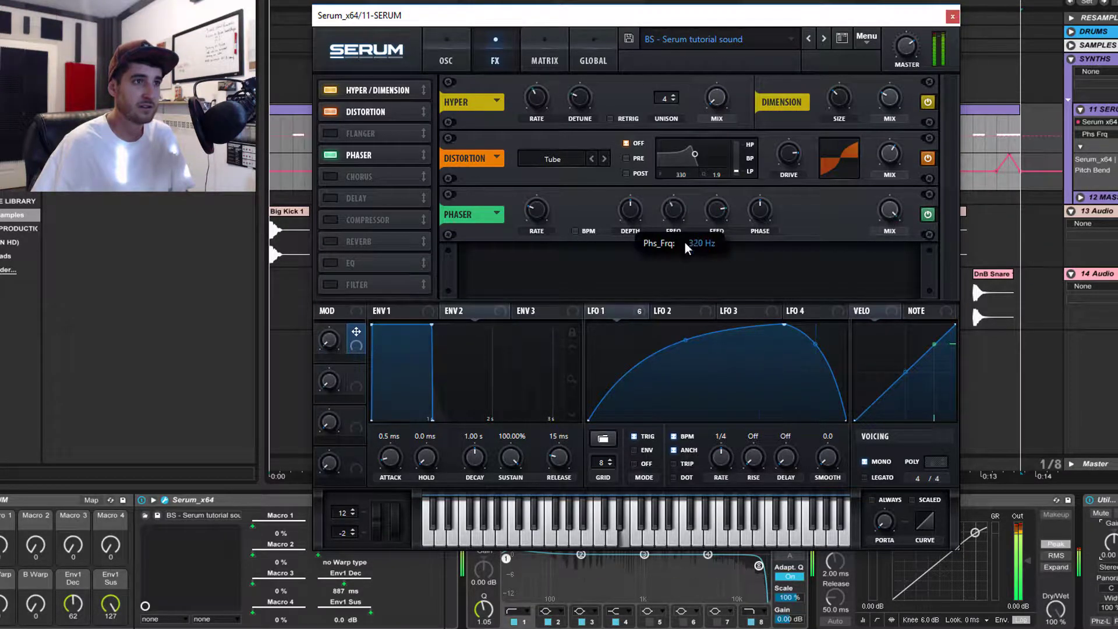
pyautogui.moveTo(684, 243); pyautogui.dragTo(687, 250)
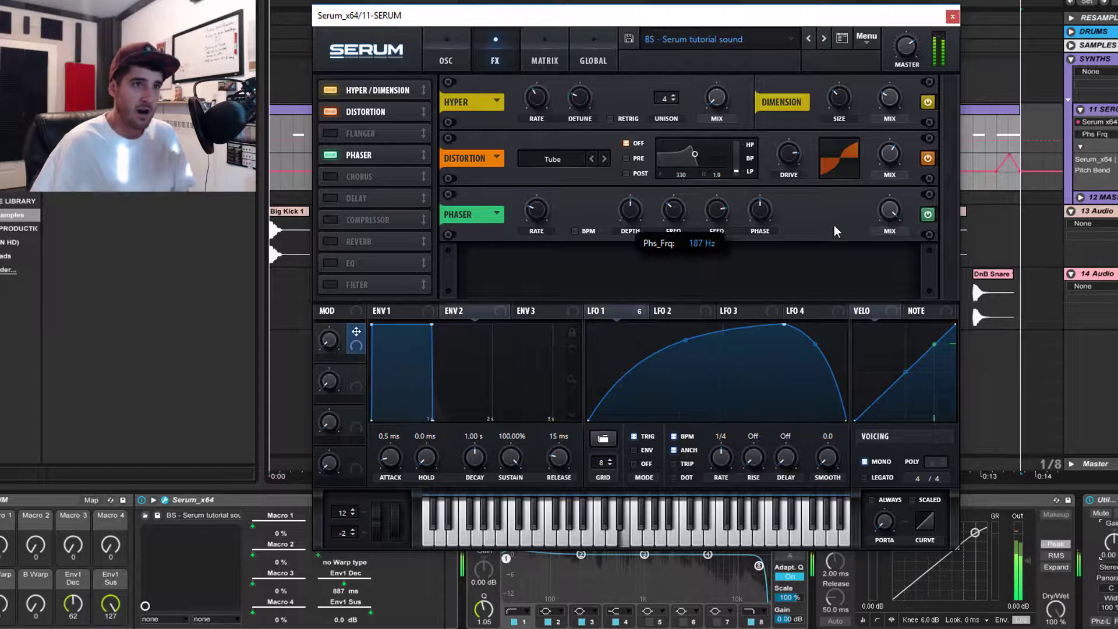
pyautogui.click(889, 211)
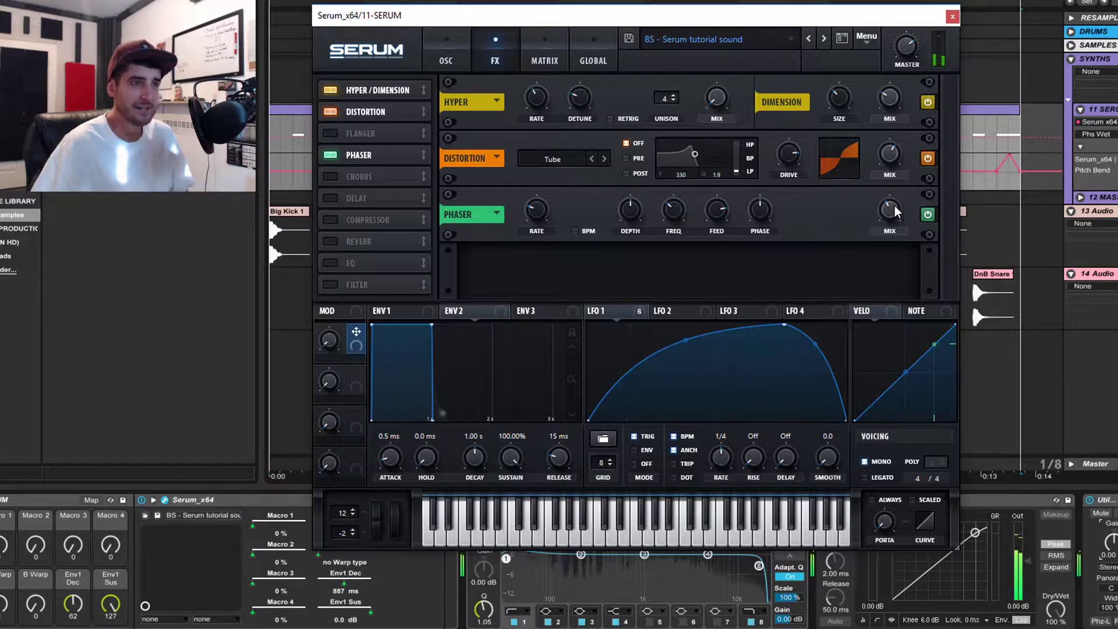
pyautogui.moveTo(548, 210); pyautogui.dragTo(545, 228)
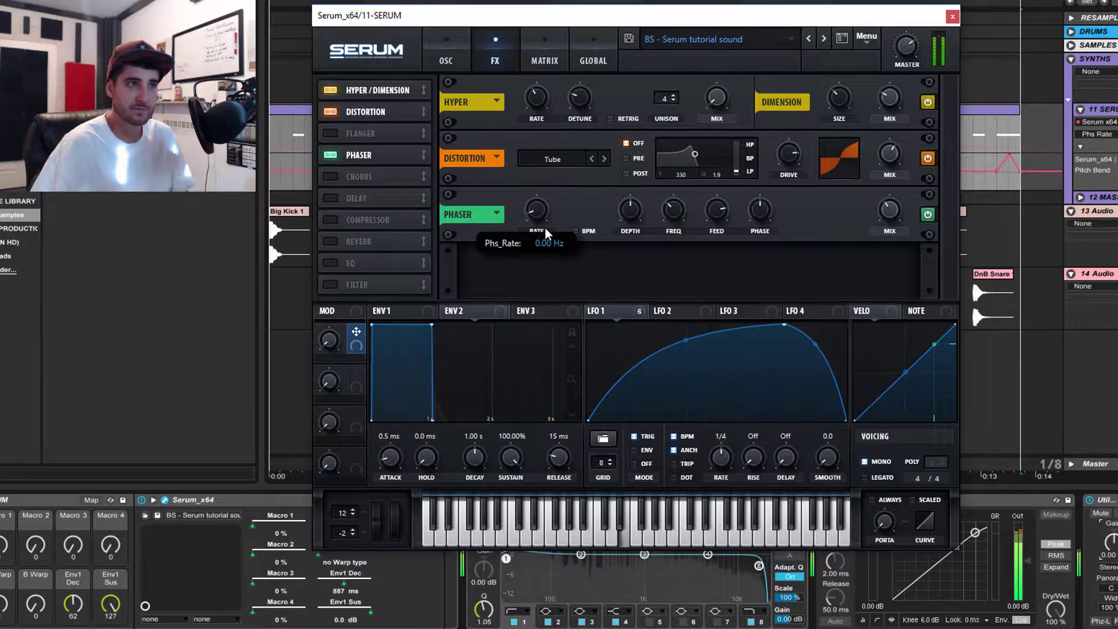
# Step: Raise the phaser's mix to about half, comparing the sound with the phaser bypassed and active
pyautogui.click(929, 214)
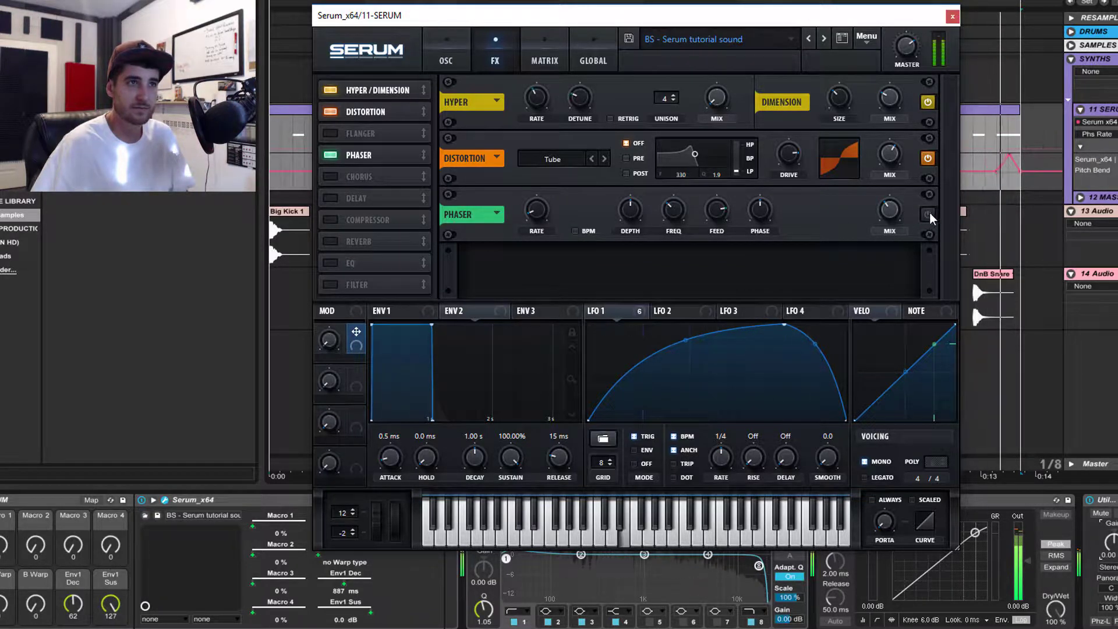
pyautogui.click(929, 214)
pyautogui.moveTo(893, 211); pyautogui.dragTo(887, 190)
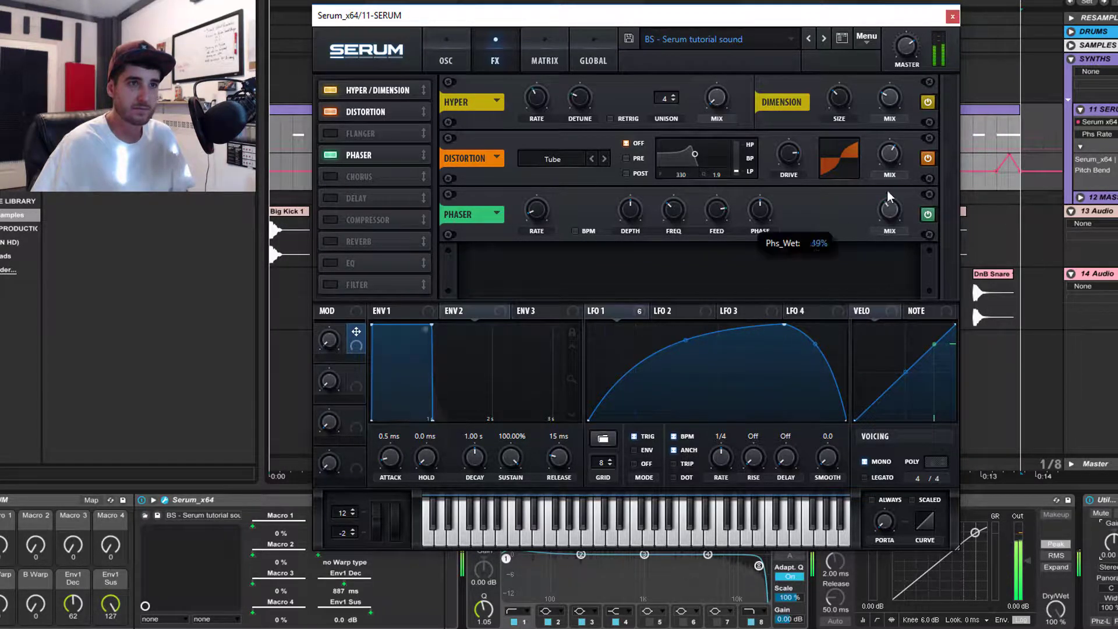
pyautogui.moveTo(890, 79); pyautogui.dragTo(897, 219)
pyautogui.click(925, 216)
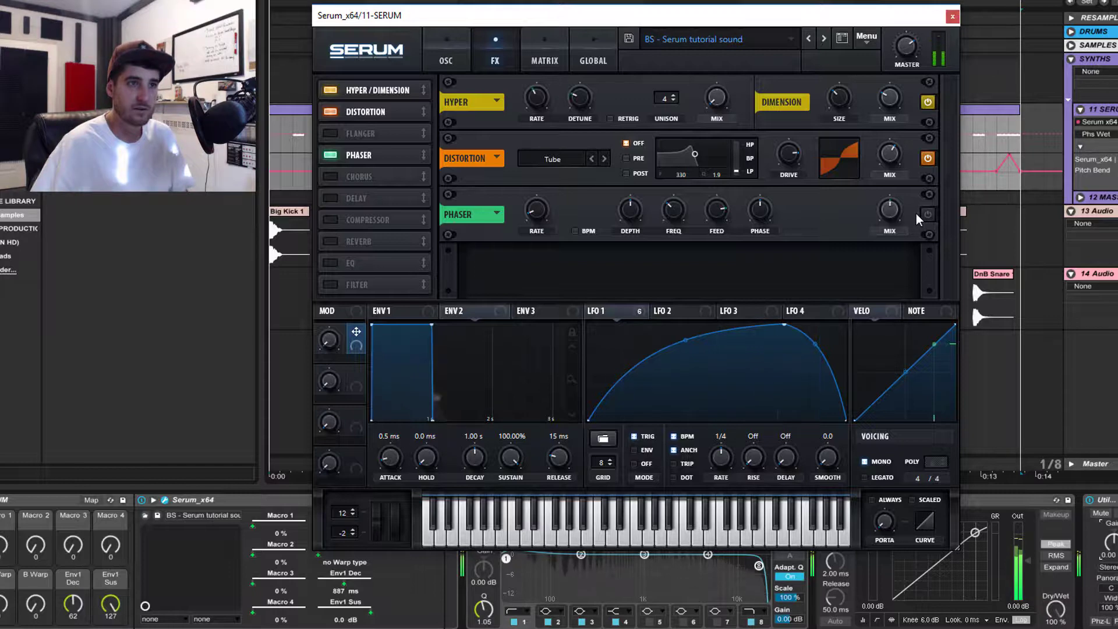
pyautogui.click(926, 214)
# Step: Raise the phaser's frequency and assign LFO 1 to modulate it by about 16
pyautogui.click(673, 210)
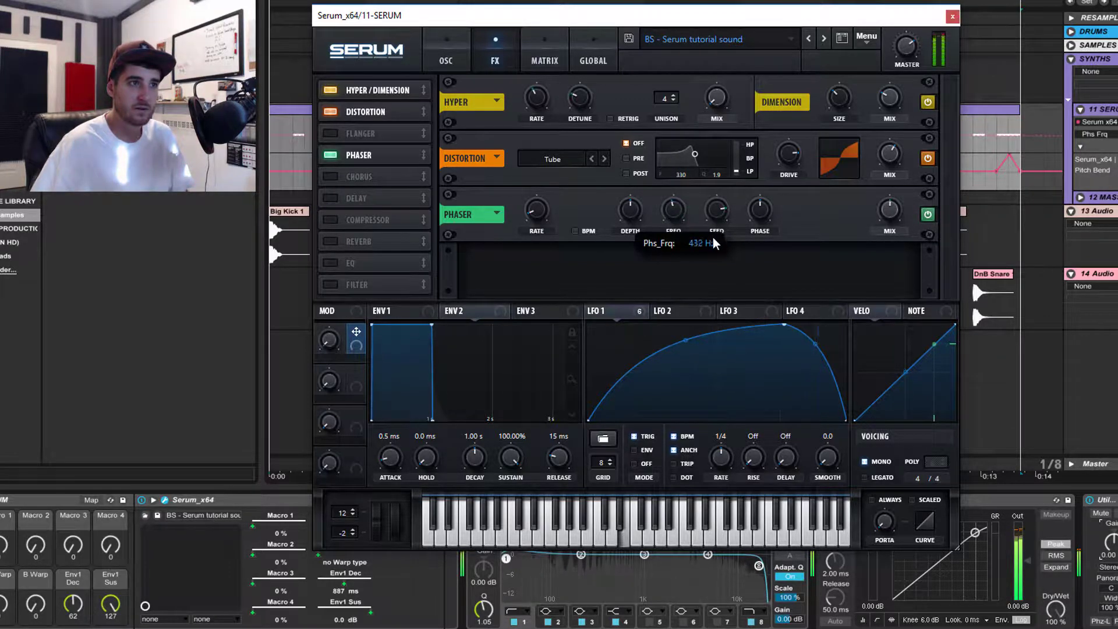
pyautogui.click(683, 206)
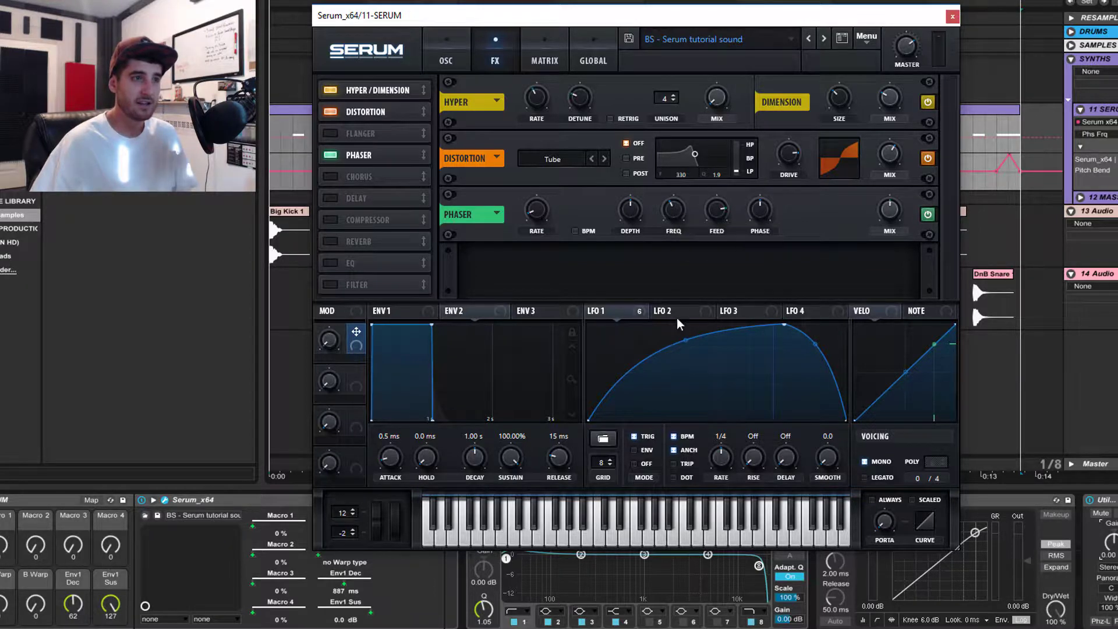
pyautogui.moveTo(596, 311); pyautogui.dragTo(654, 245)
pyautogui.moveTo(661, 201); pyautogui.dragTo(658, 233)
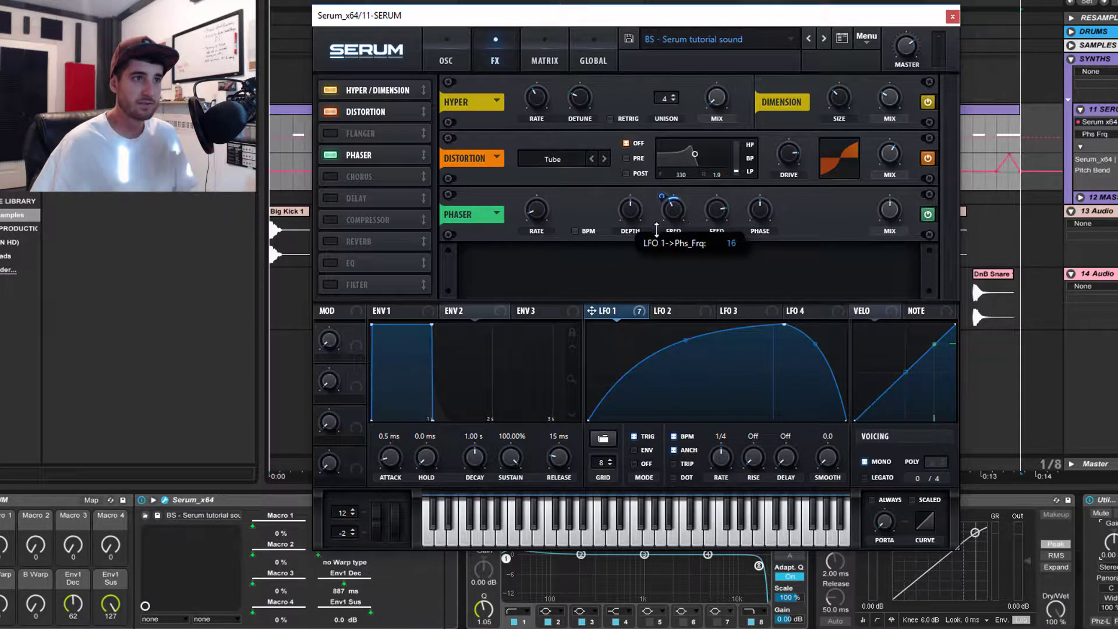
# Step: Play back while readjusting the phaser's mix to slightly above half, and bypass the LFO 1 modulation on its frequency
pyautogui.moveTo(893, 211); pyautogui.dragTo(901, 118)
pyautogui.press('space')
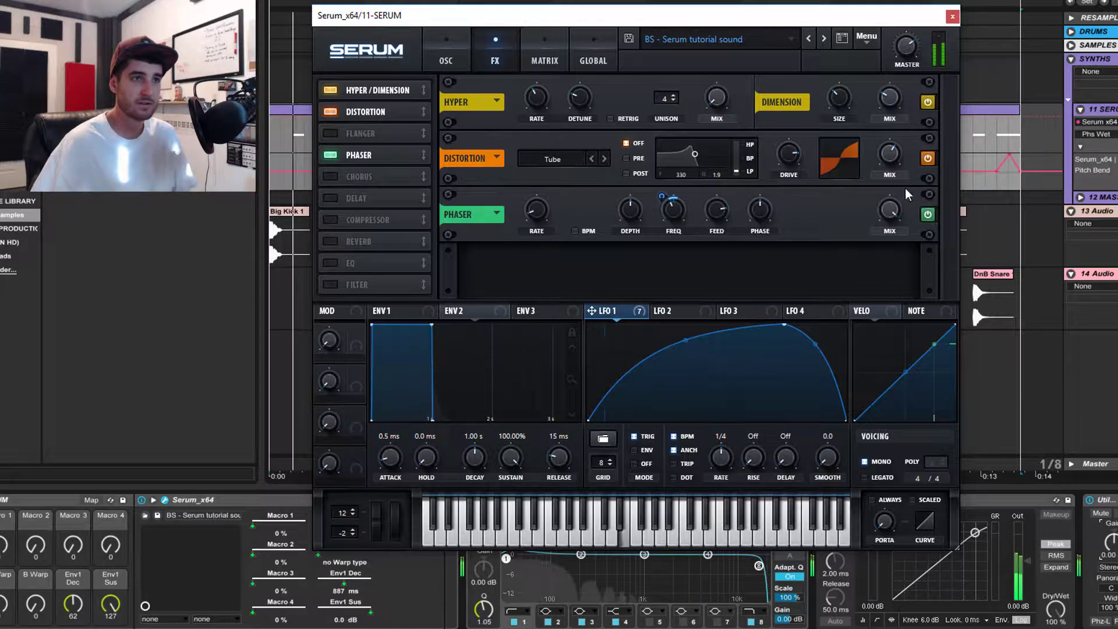
pyautogui.moveTo(877, 207); pyautogui.dragTo(917, 312)
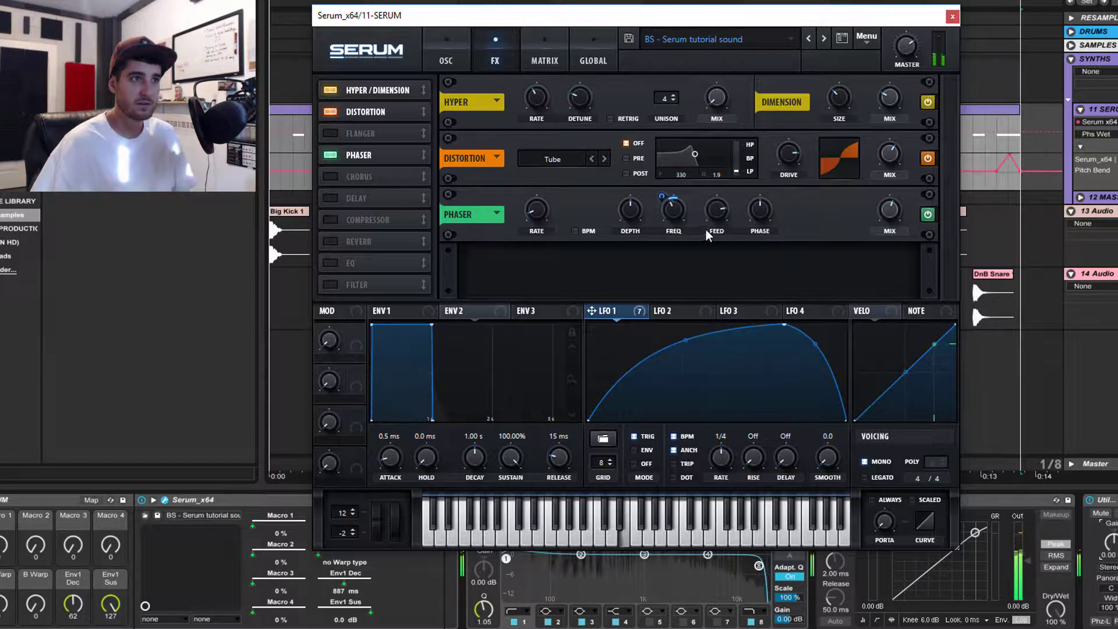
pyautogui.rightClick(669, 195)
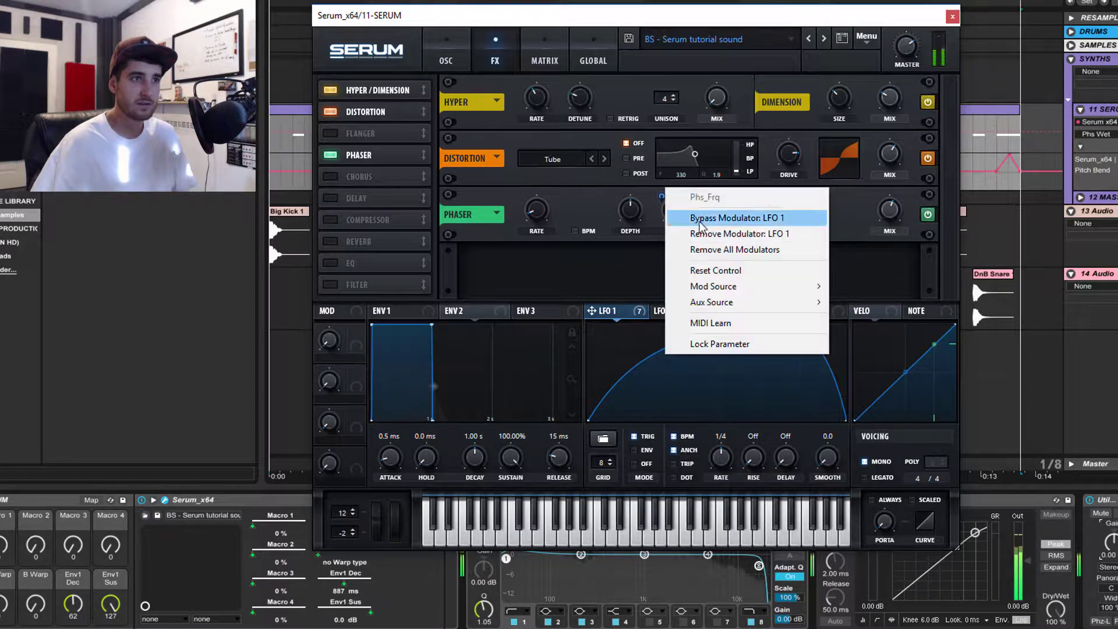
pyautogui.click(739, 218)
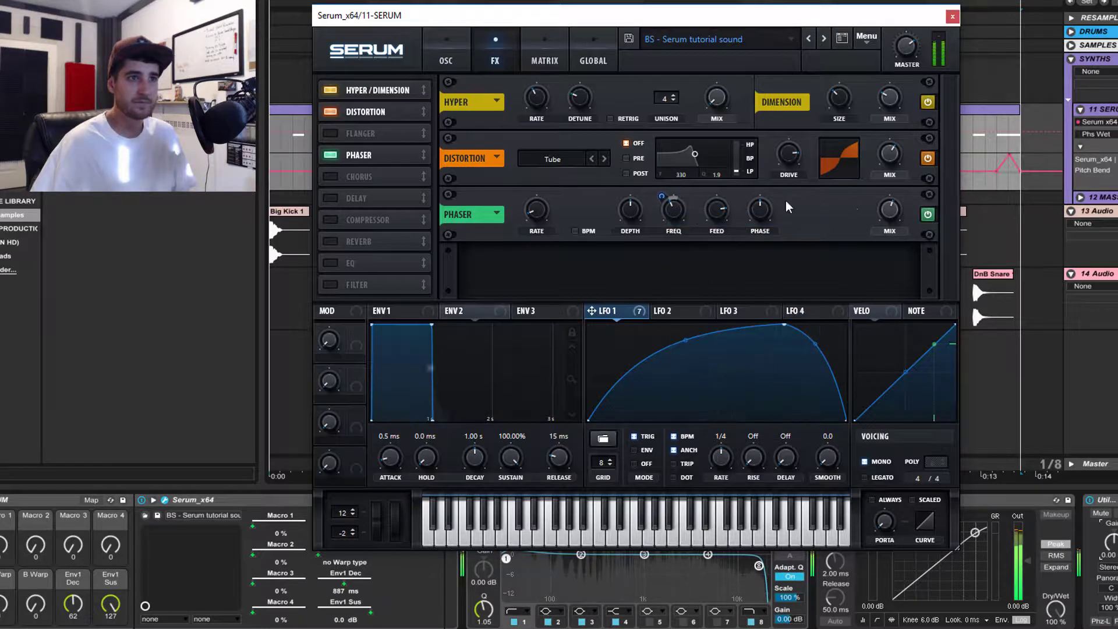
# Step: Remove the LFO 1 modulation from the phaser's frequency
pyautogui.rightClick(669, 202)
pyautogui.click(728, 233)
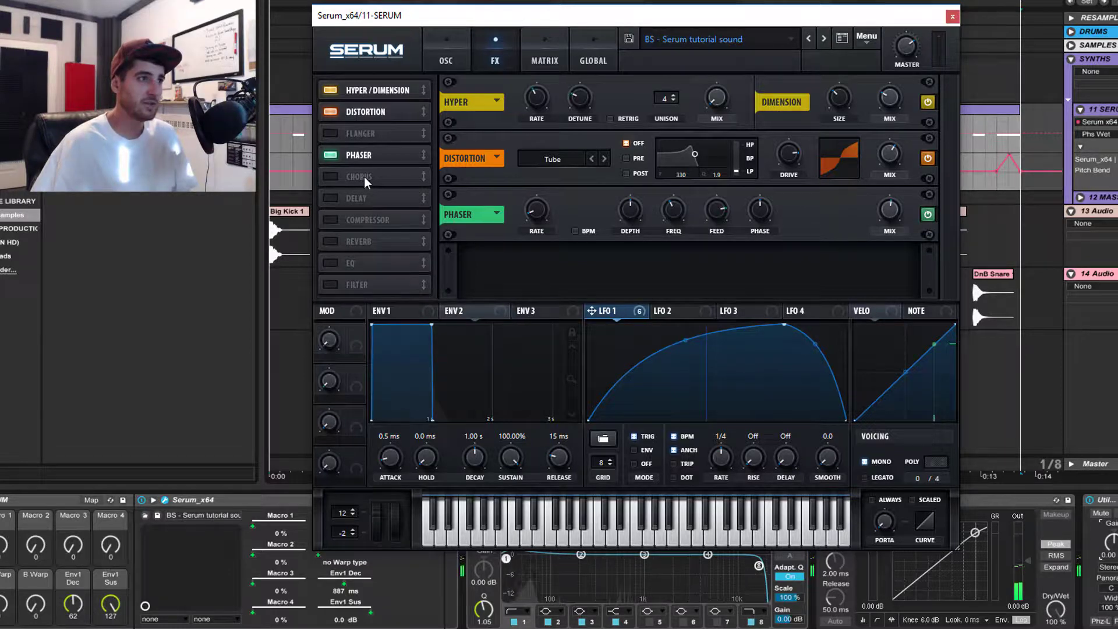
# Step: Try a Chorus with full mix and an opened low-pass filter, setting delay 1 to about 1.6 ms and delay 2 to about 6.6 ms
pyautogui.click(329, 177)
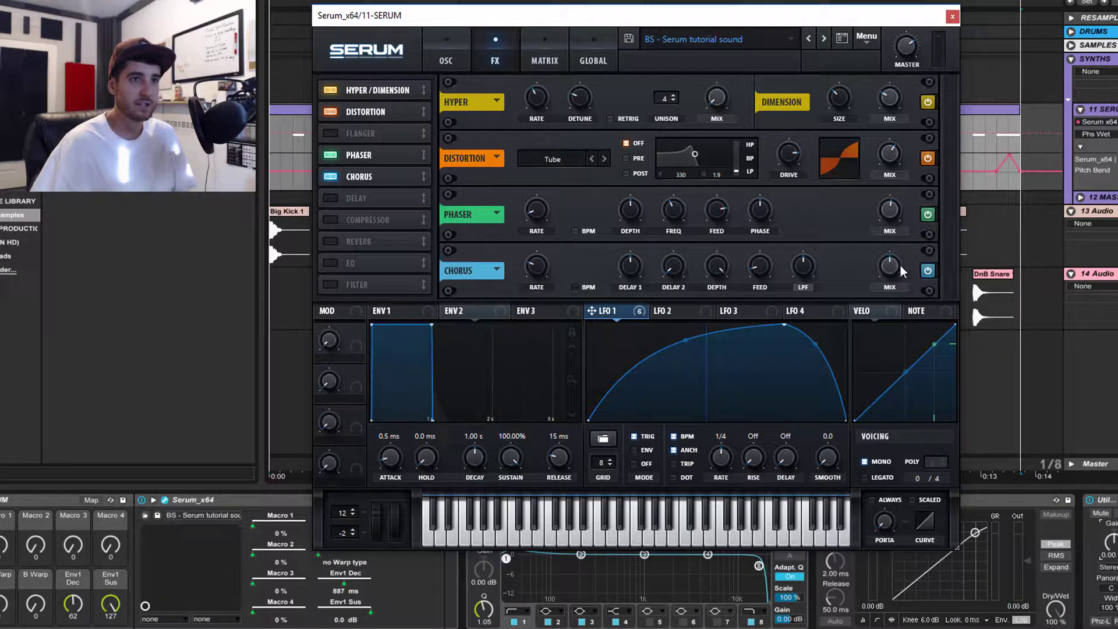
pyautogui.moveTo(901, 265); pyautogui.dragTo(893, 226)
pyautogui.moveTo(802, 268); pyautogui.dragTo(790, 259)
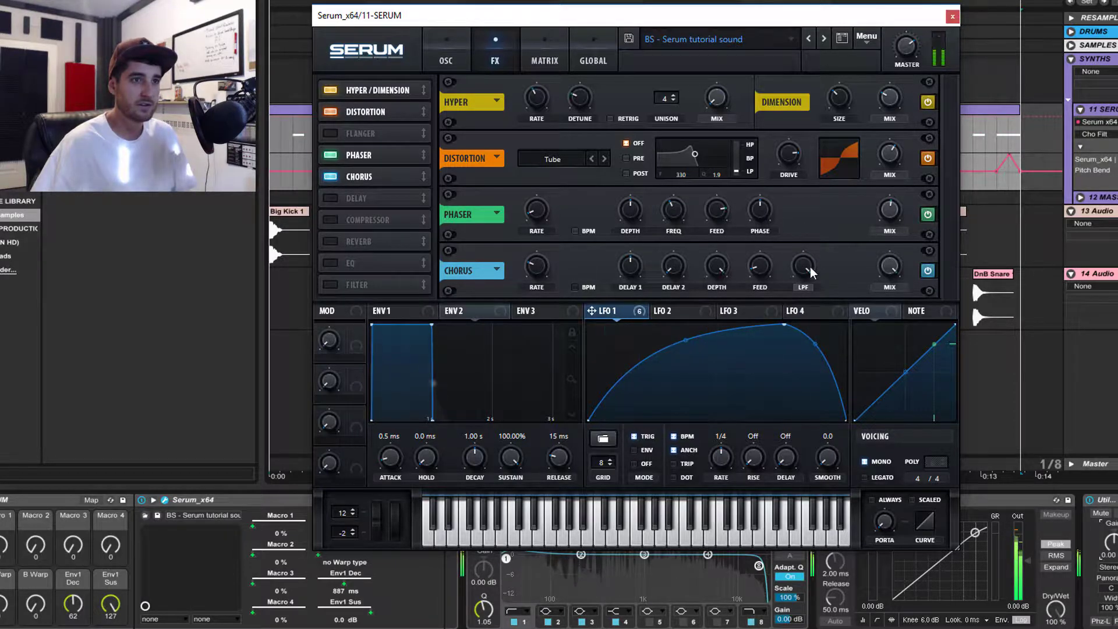
pyautogui.moveTo(632, 268); pyautogui.dragTo(627, 298)
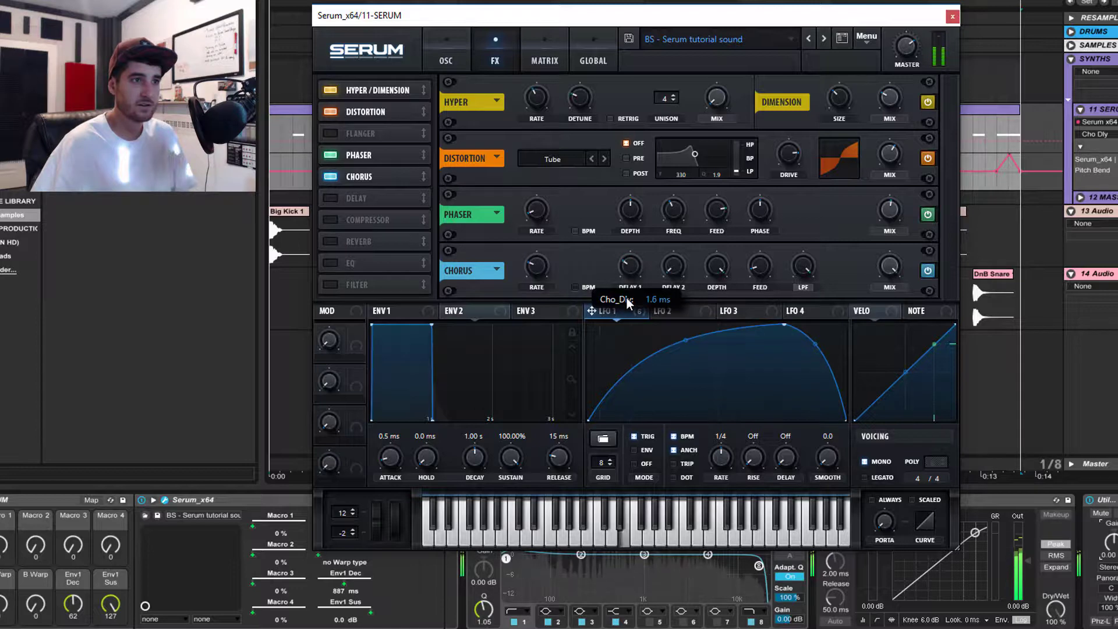
pyautogui.moveTo(679, 268); pyautogui.dragTo(687, 179)
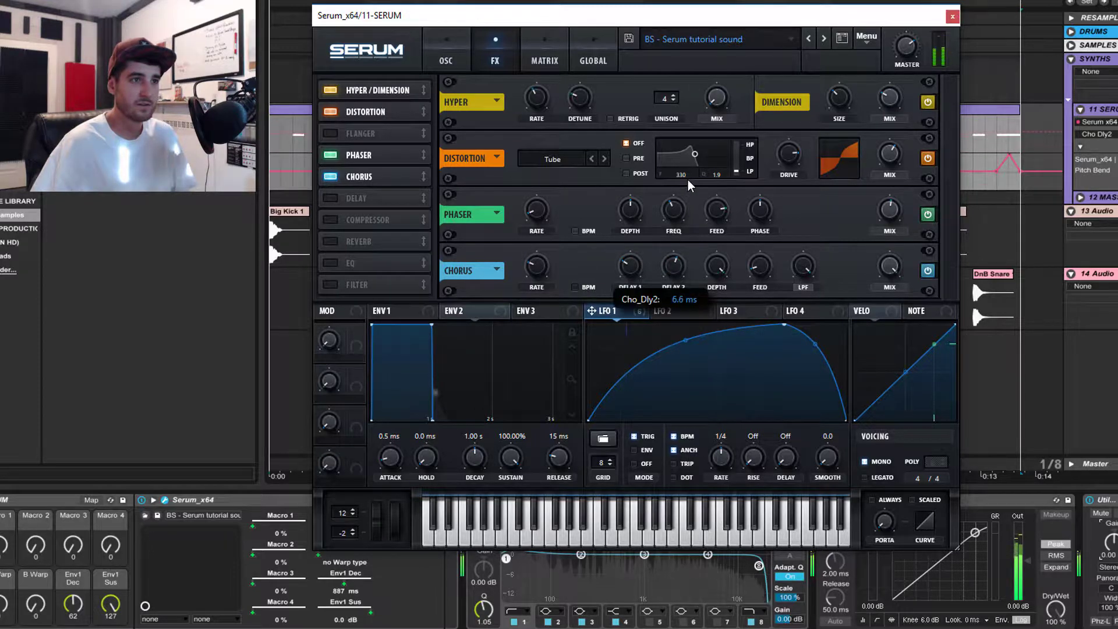
# Step: Readjust the chorus's delay 1, depth, feedback and mix while listening, and take the chorus out of the effects chain
pyautogui.moveTo(633, 266); pyautogui.dragTo(634, 246)
pyautogui.moveTo(707, 266); pyautogui.dragTo(764, 211)
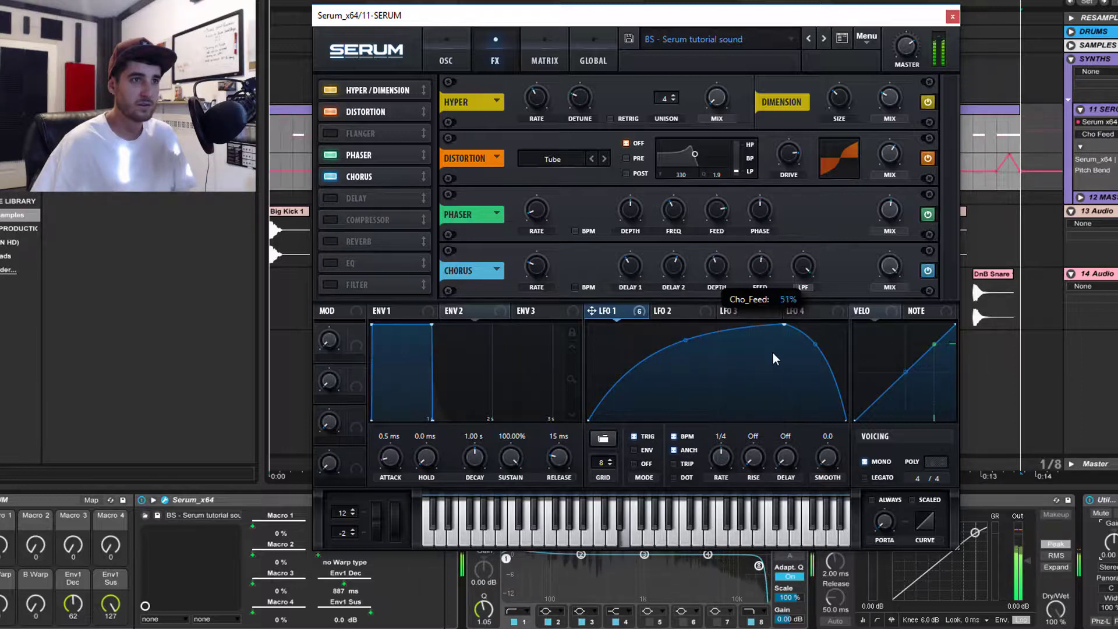
pyautogui.click(724, 286)
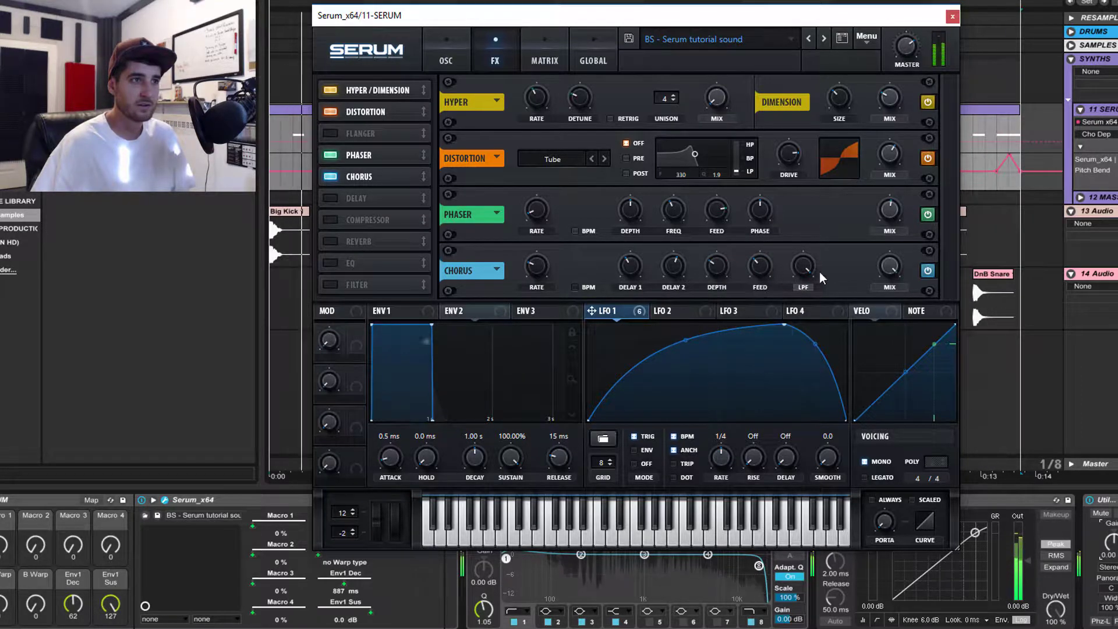
pyautogui.click(888, 267)
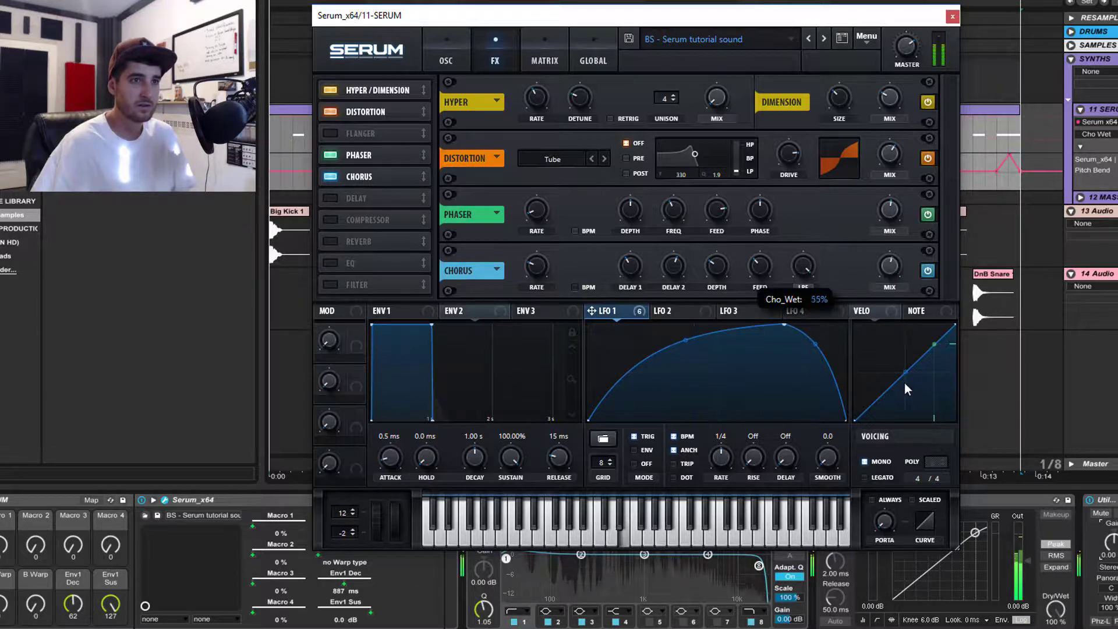
pyautogui.click(928, 270)
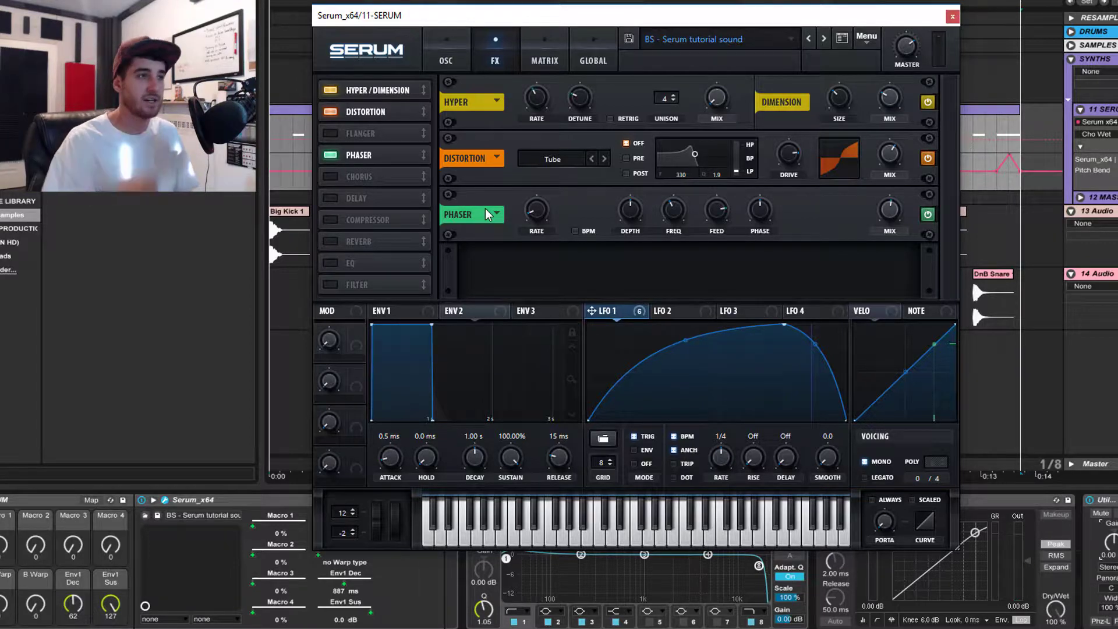
# Step: Add a Delay, audition its mix up and back down, and shape its filter to about 2503 Hz with a width of 0.8
pyautogui.click(342, 198)
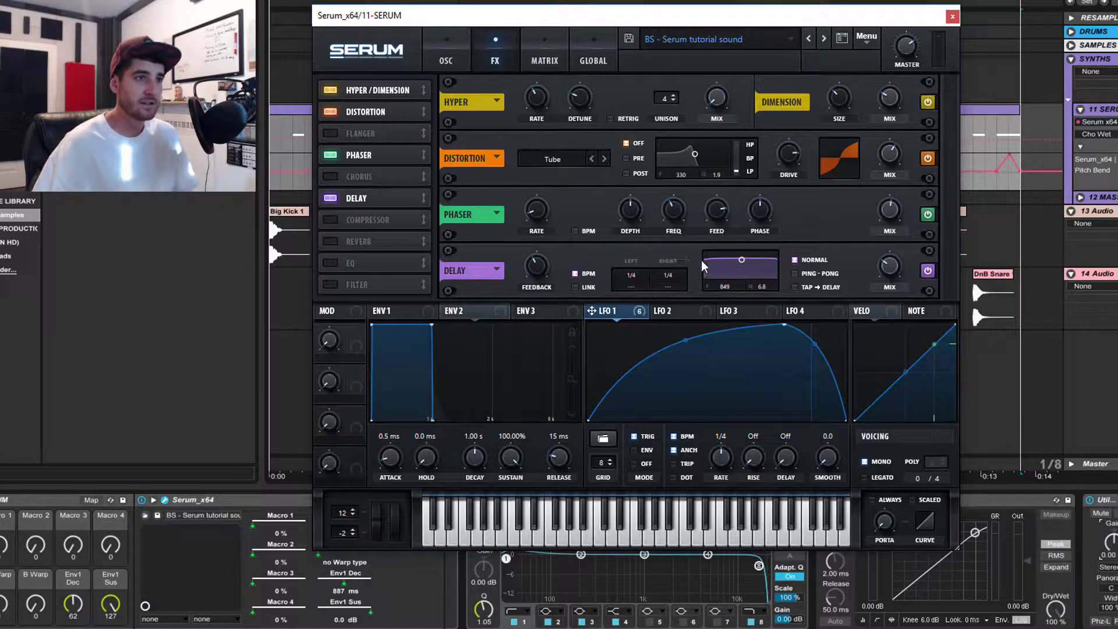
pyautogui.moveTo(741, 260); pyautogui.dragTo(742, 280)
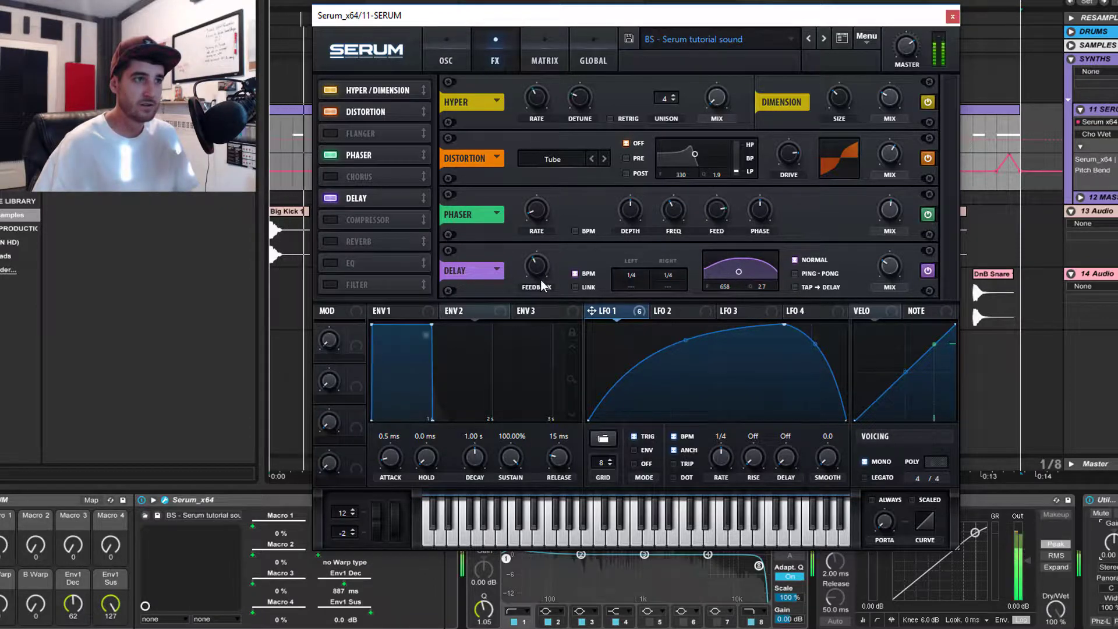
pyautogui.moveTo(889, 267); pyautogui.dragTo(890, 122)
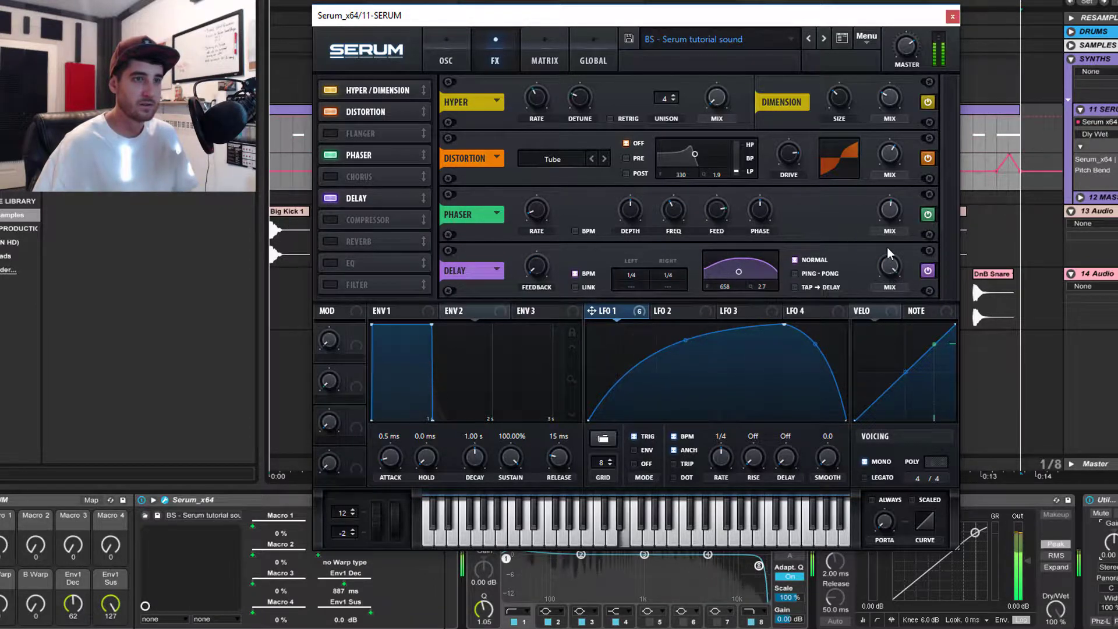
pyautogui.moveTo(890, 273); pyautogui.dragTo(903, 367)
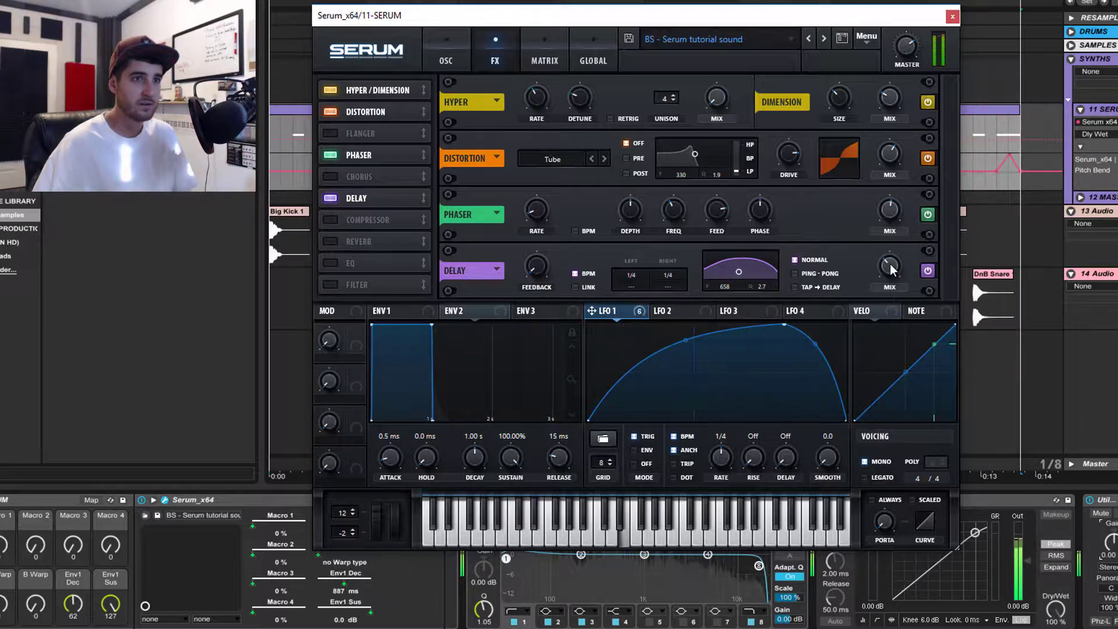
pyautogui.moveTo(772, 277); pyautogui.dragTo(757, 288)
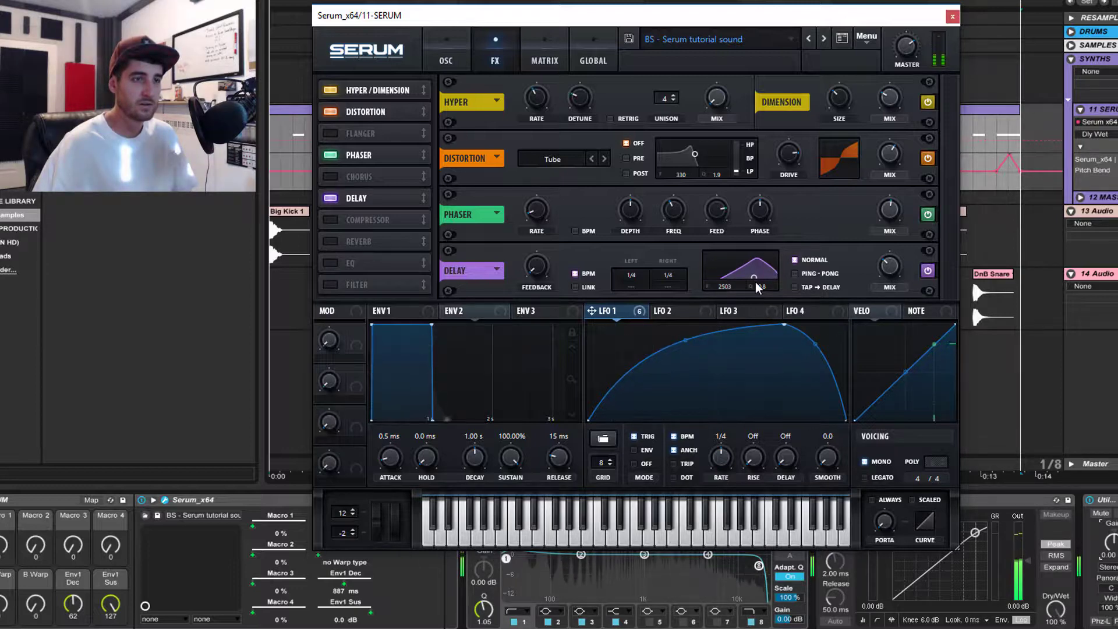
# Step: Compare the sound with the delay bypassed and active, check Env 1's release, and lower the delay's mix
pyautogui.click(929, 272)
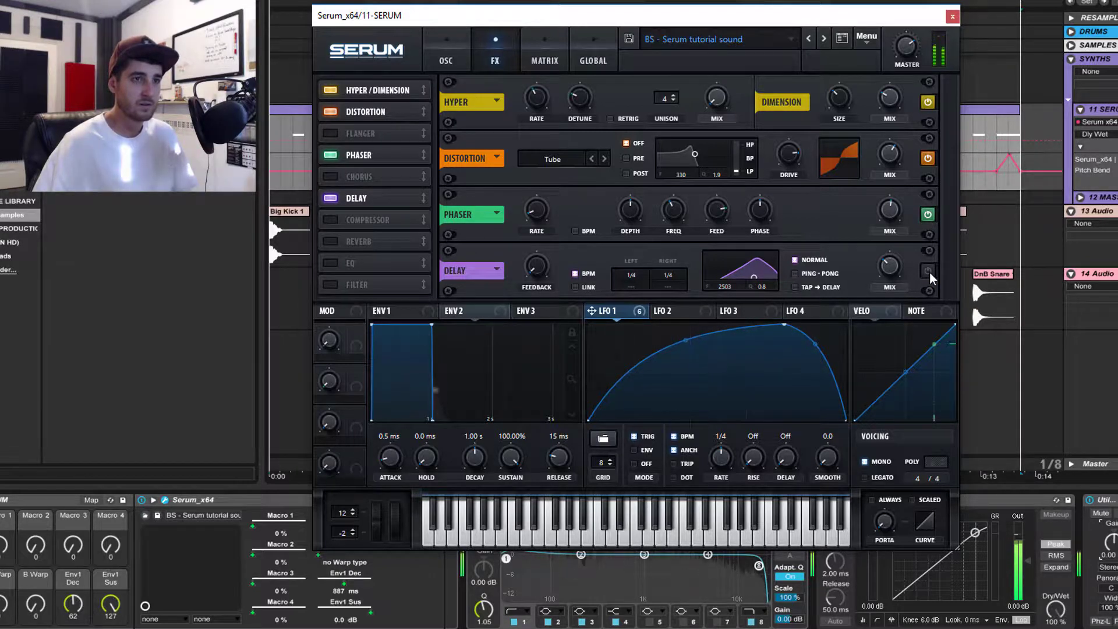
pyautogui.click(929, 273)
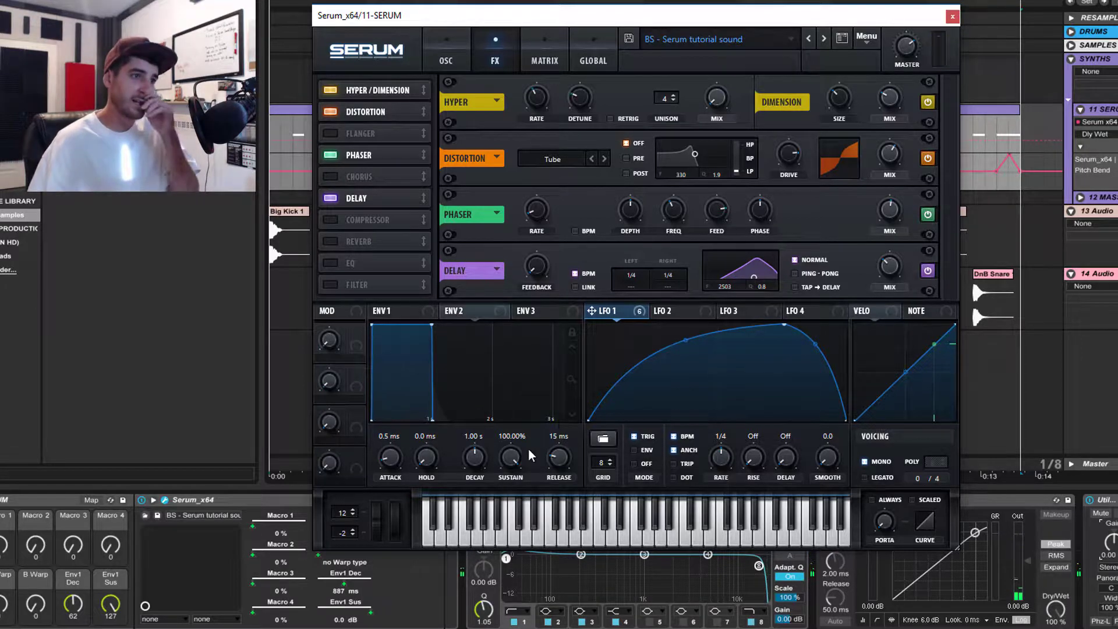
pyautogui.click(410, 315)
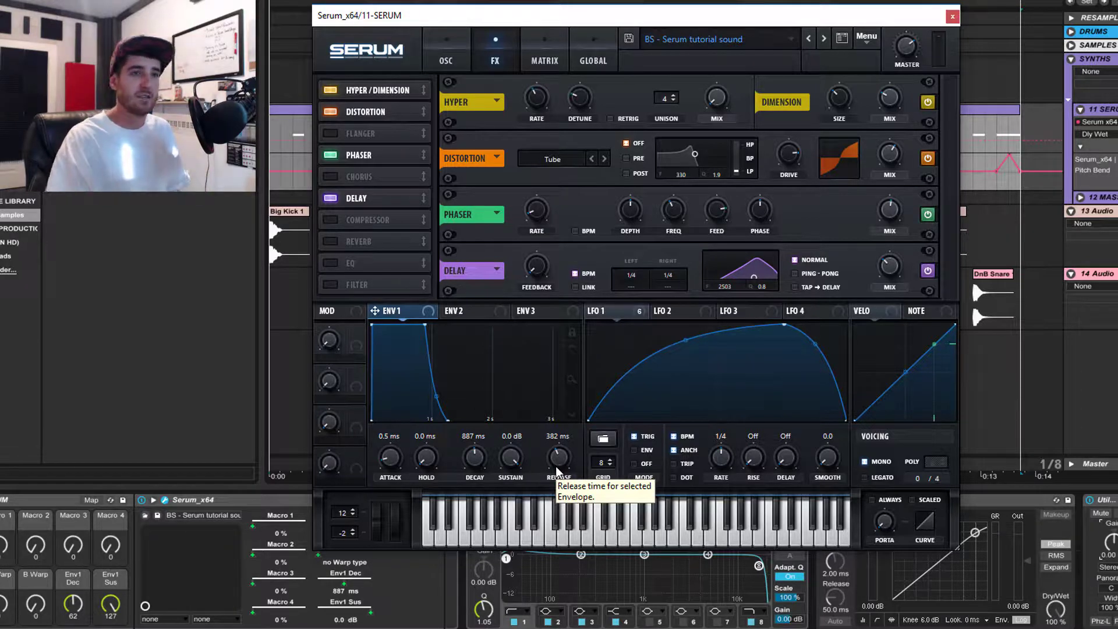
pyautogui.moveTo(892, 276); pyautogui.dragTo(895, 286)
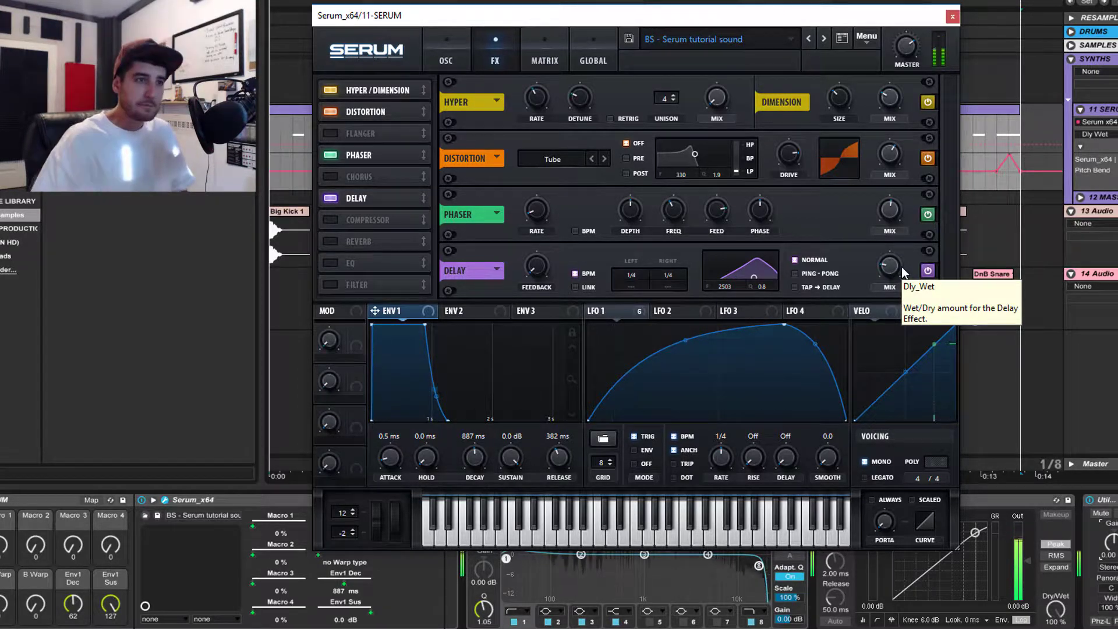
# Step: Add a Compressor and, during playback, raise its gain slightly and shorten its attack and release
pyautogui.click(343, 222)
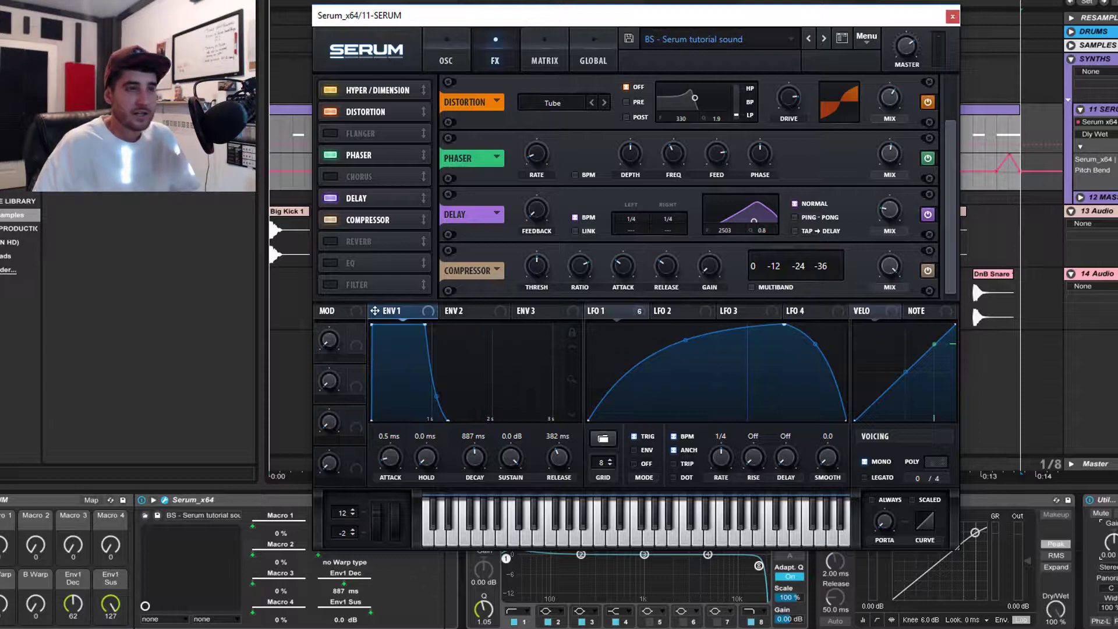
pyautogui.doubleClick(987, 109)
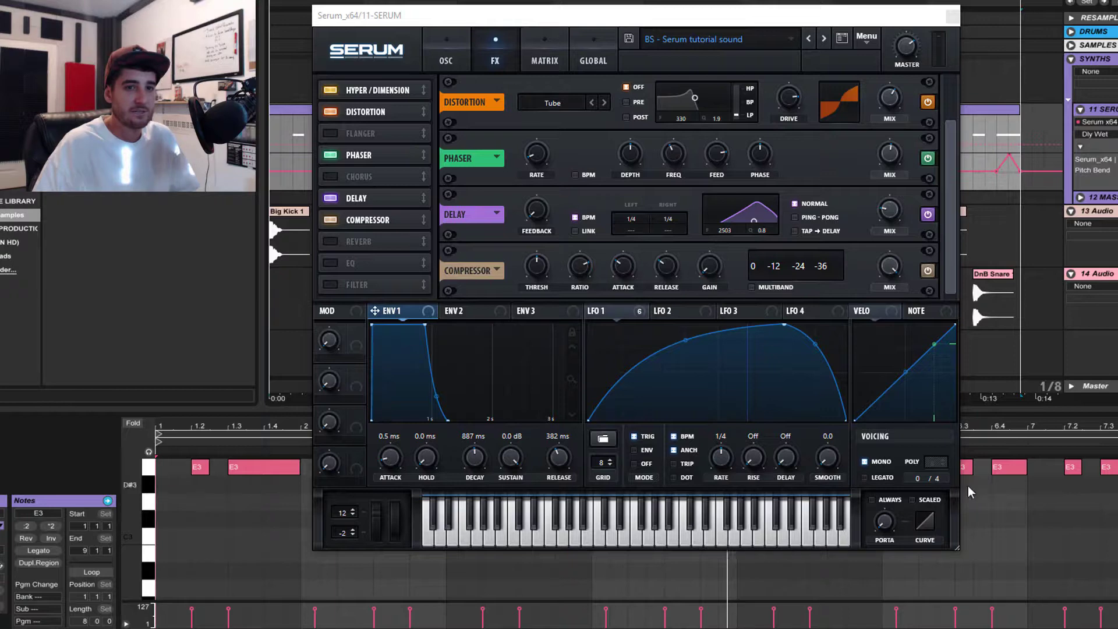
pyautogui.doubleClick(955, 0)
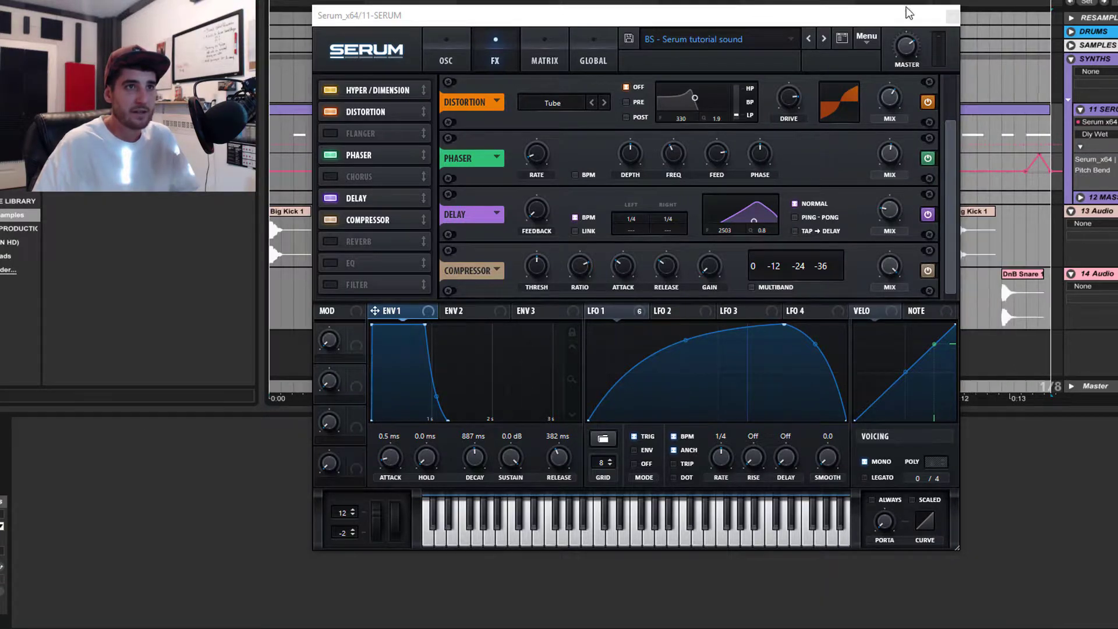
pyautogui.click(858, 16)
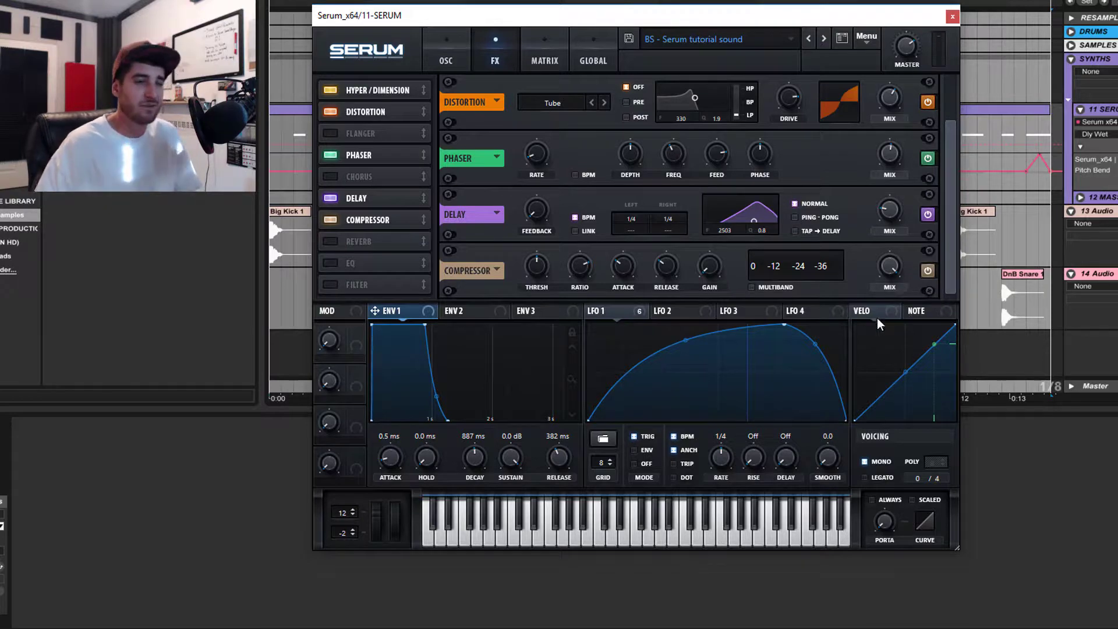
pyautogui.press('space')
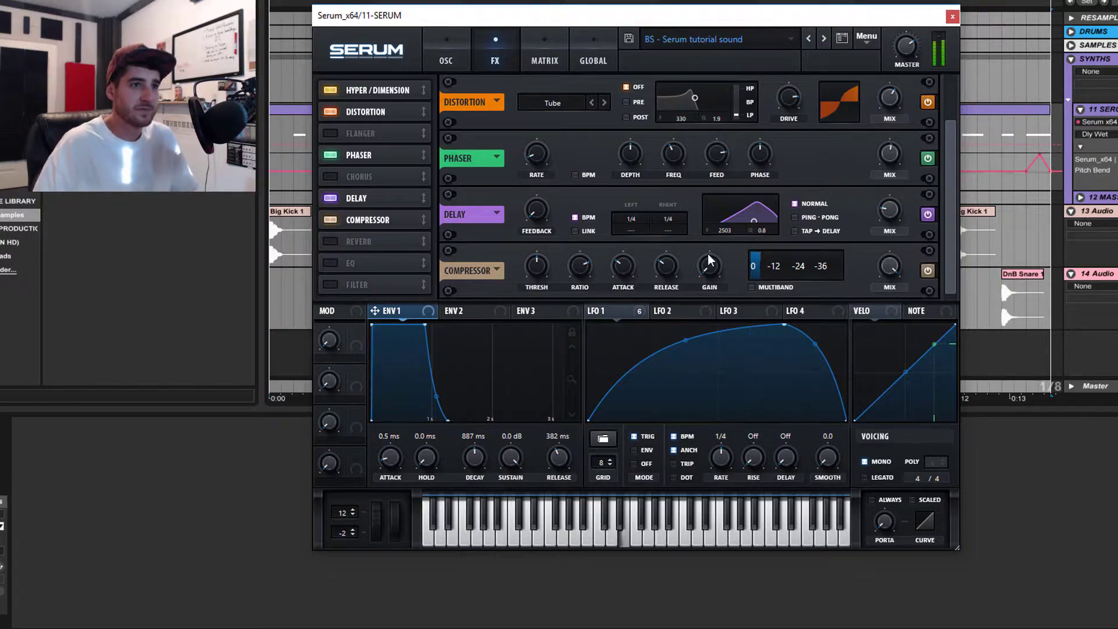
pyautogui.moveTo(704, 279); pyautogui.dragTo(715, 272)
pyautogui.moveTo(609, 276); pyautogui.dragTo(667, 277)
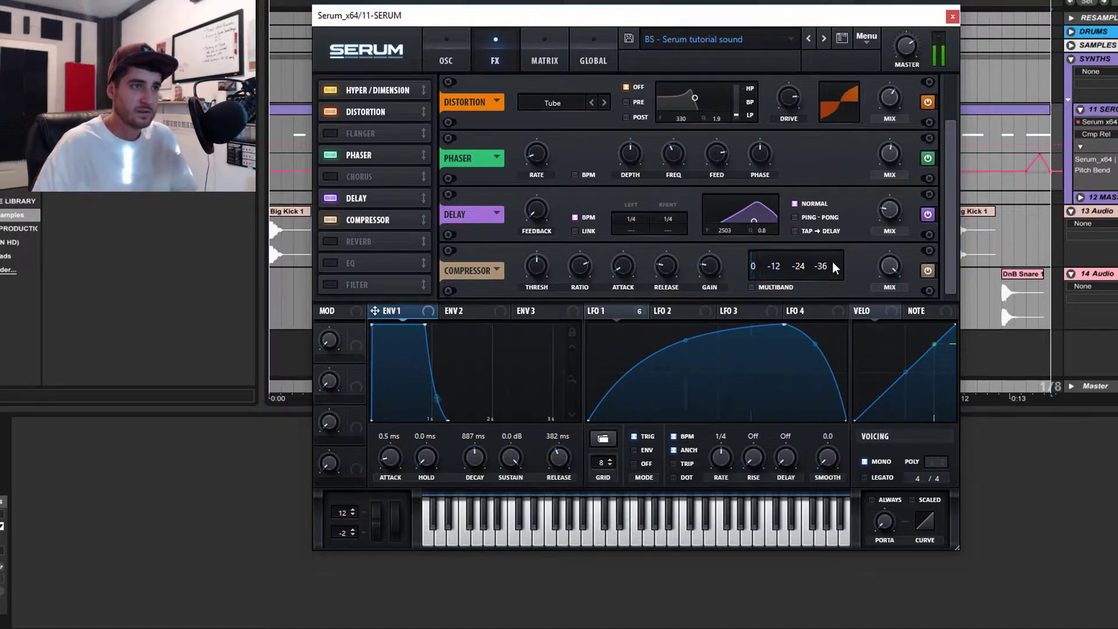
# Step: Compare the sound with the compressor bypassed and active, and adjust its threshold slightly
pyautogui.click(928, 271)
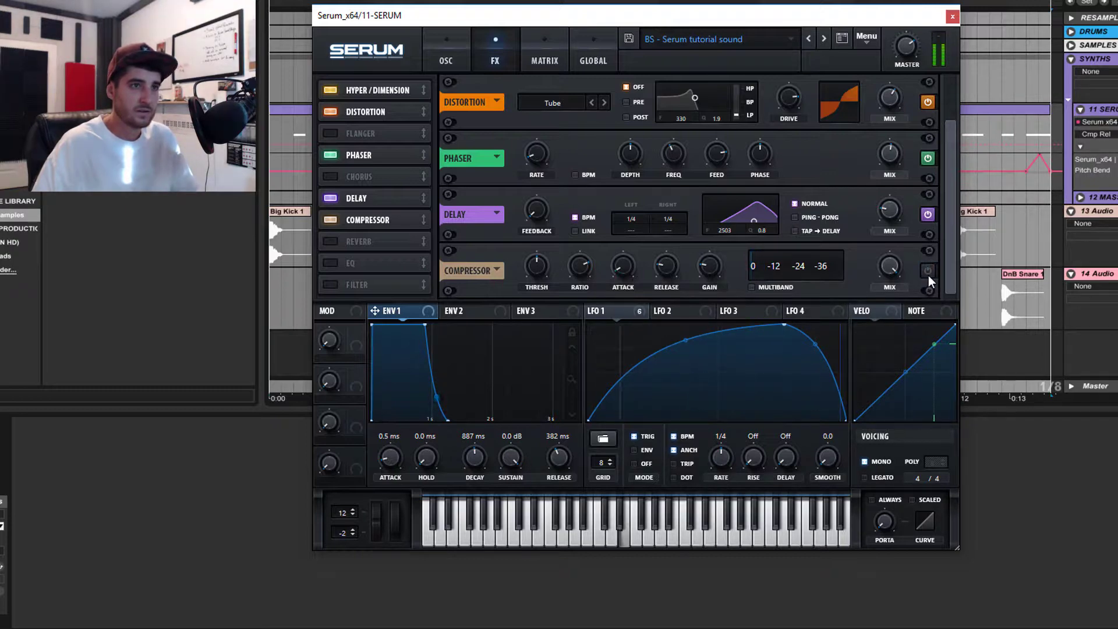
pyautogui.click(928, 276)
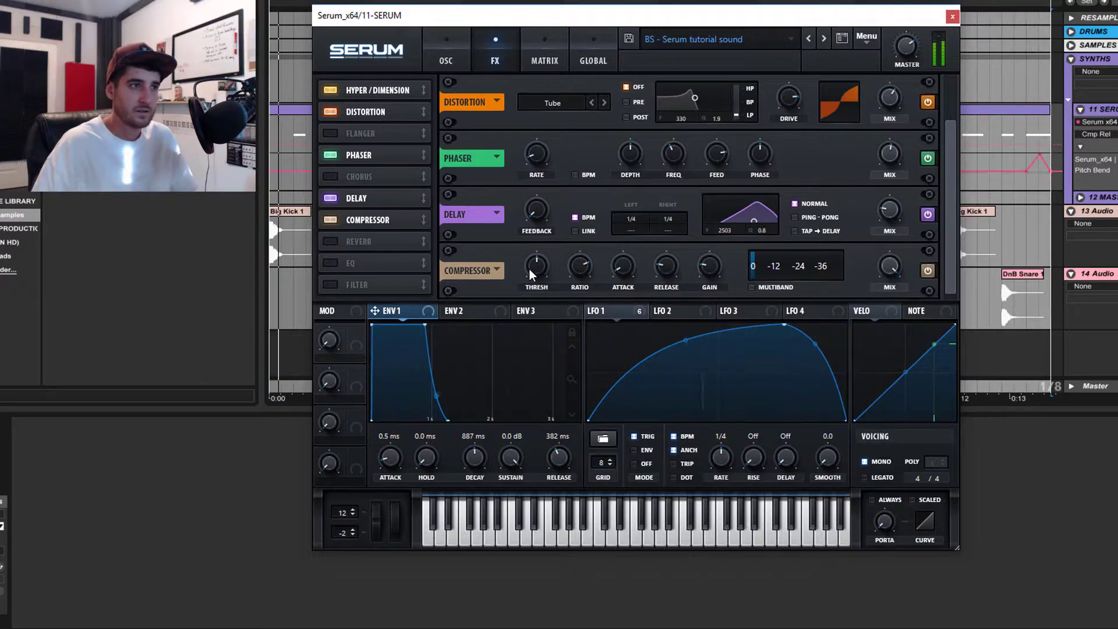
pyautogui.moveTo(530, 274); pyautogui.dragTo(534, 284)
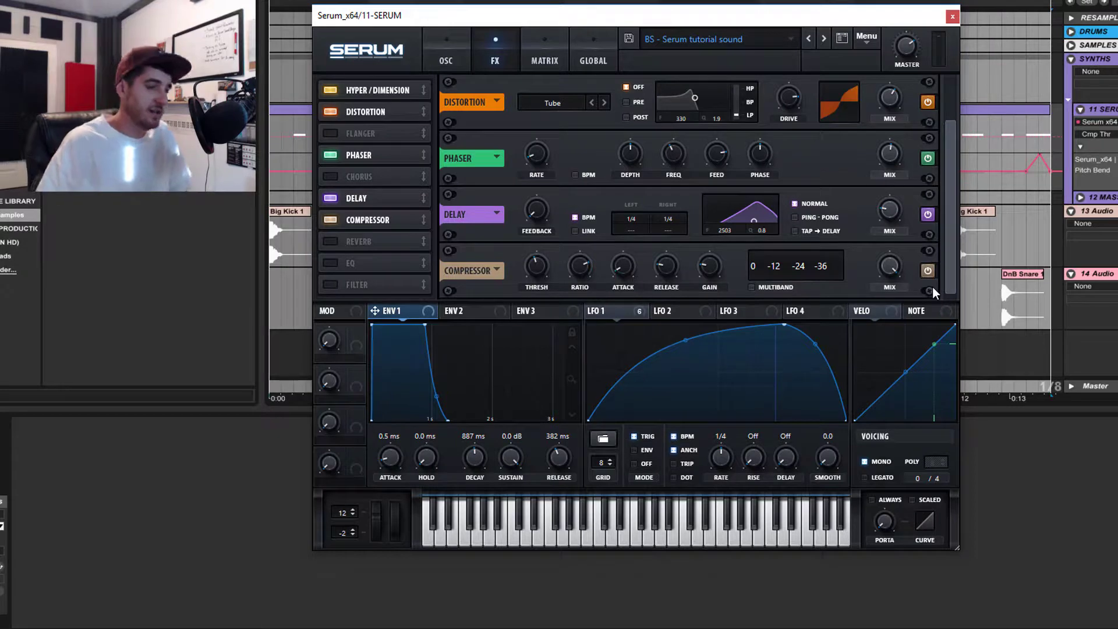
# Step: Add a Reverb and assign Env 2, with its release set to 0.0 ms, to modulate the reverb's mix
pyautogui.click(376, 246)
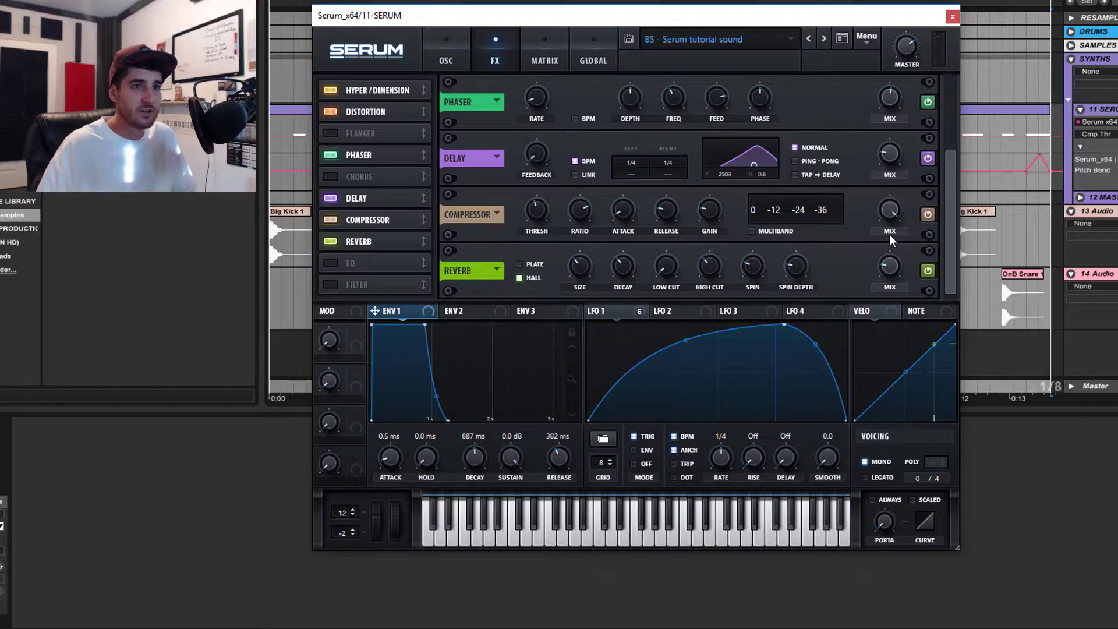
pyautogui.click(455, 311)
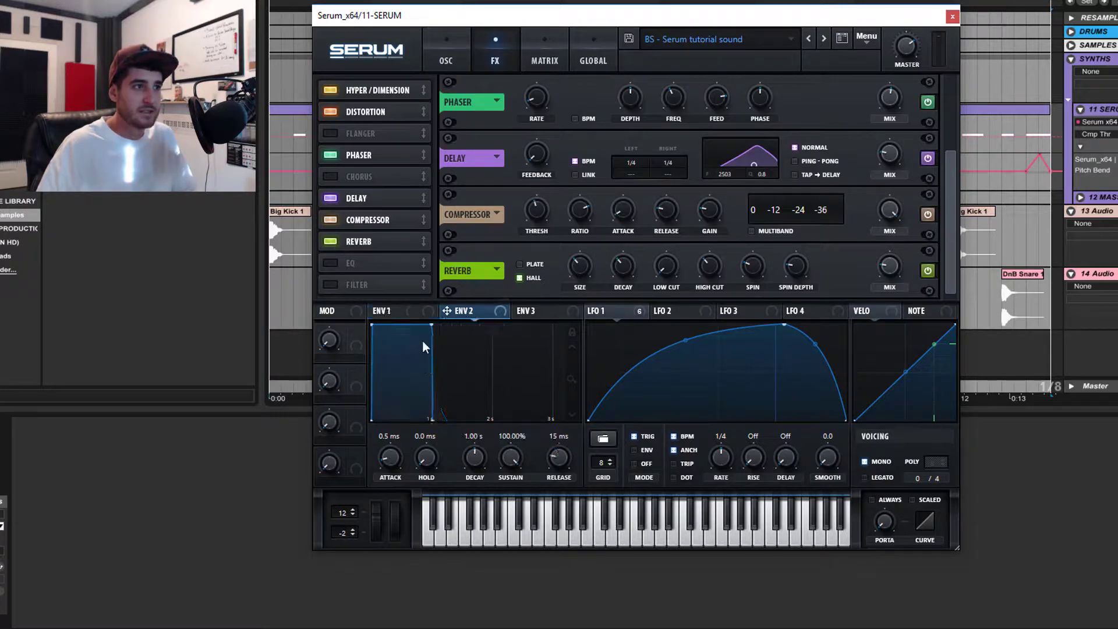
pyautogui.moveTo(554, 464); pyautogui.dragTo(558, 496)
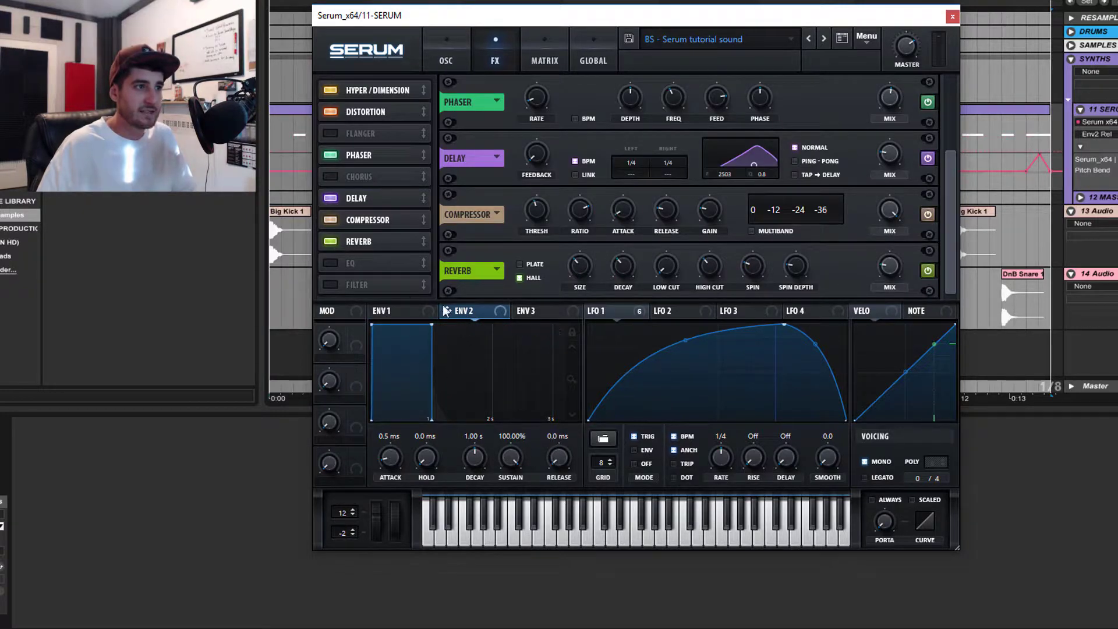
pyautogui.moveTo(579, 296); pyautogui.dragTo(895, 303)
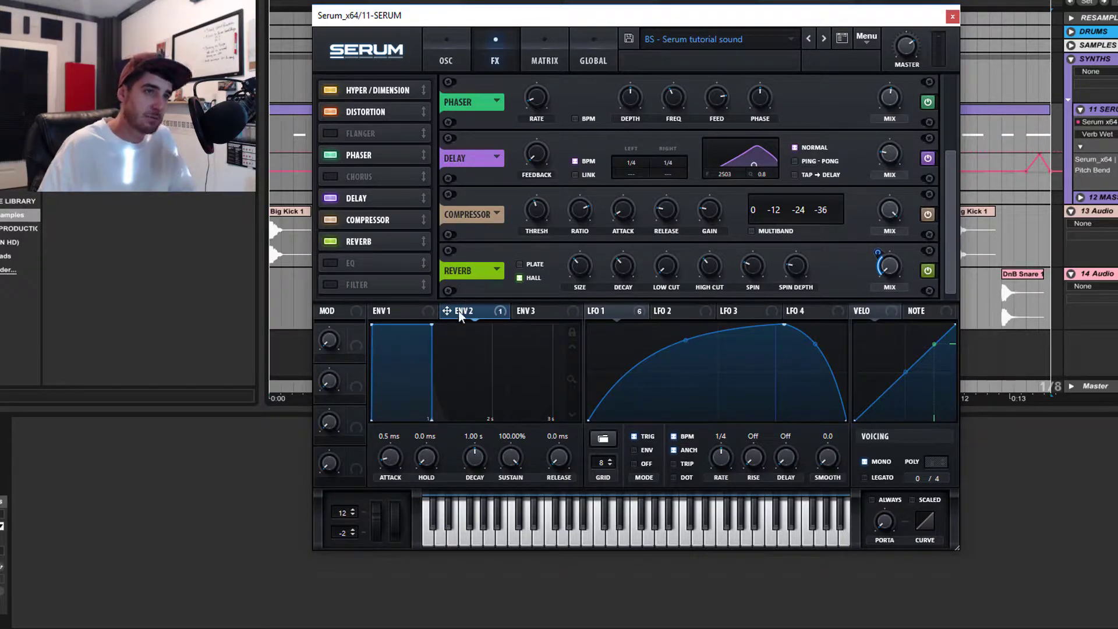
# Step: Play back while shortening the reverb's decay to about 0.8 s and reducing Env 2's modulation of the reverb mix
pyautogui.press('space')
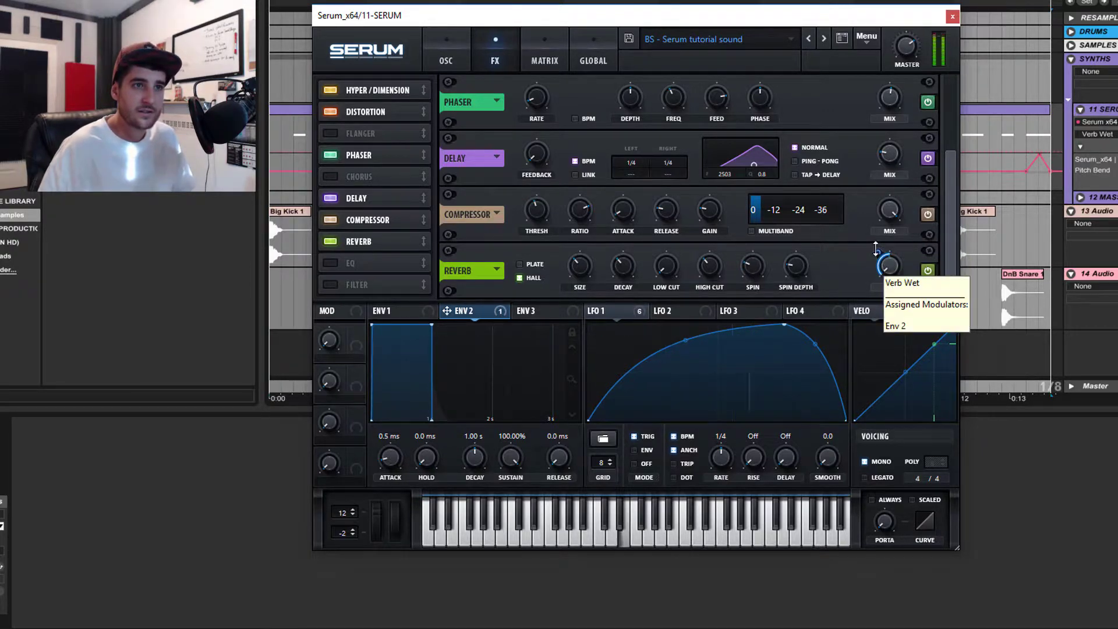
pyautogui.moveTo(878, 255)
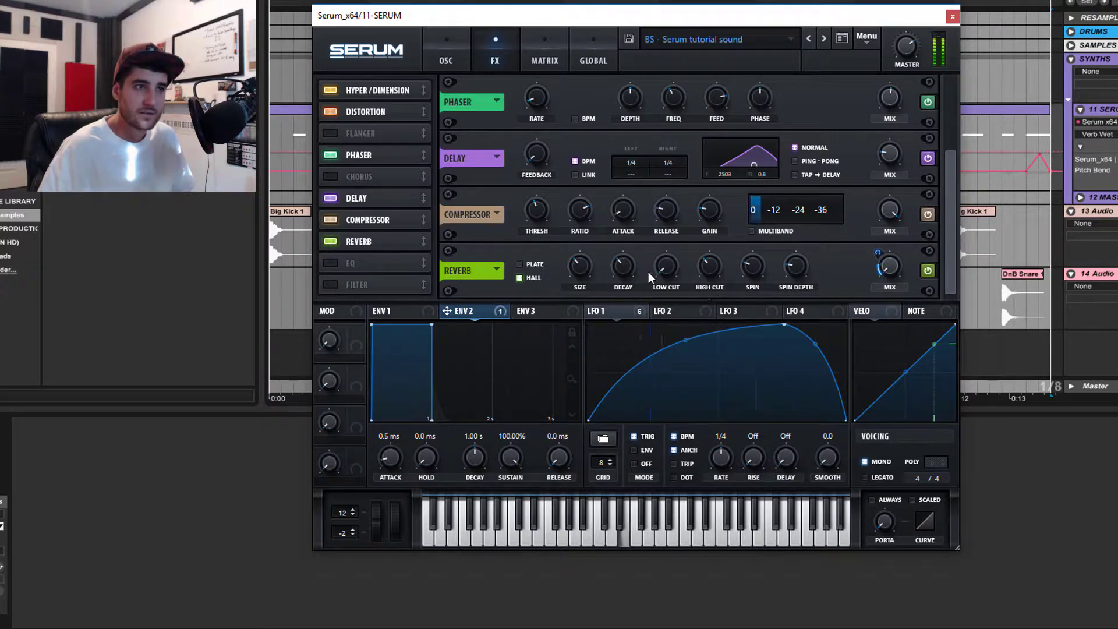
pyautogui.click(629, 286)
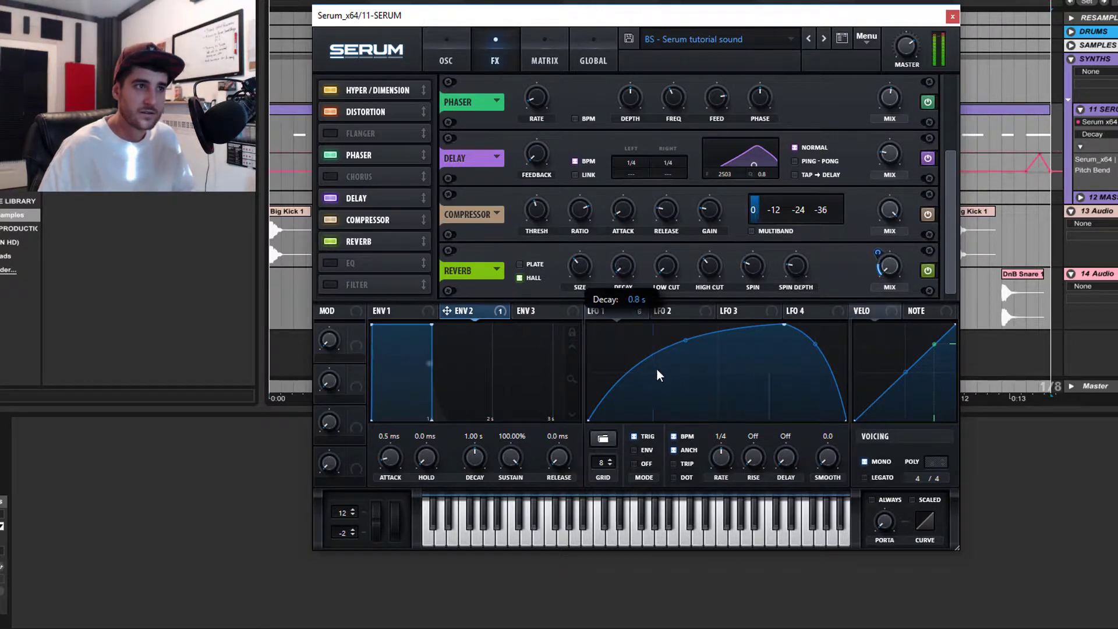
pyautogui.moveTo(881, 262); pyautogui.dragTo(901, 278)
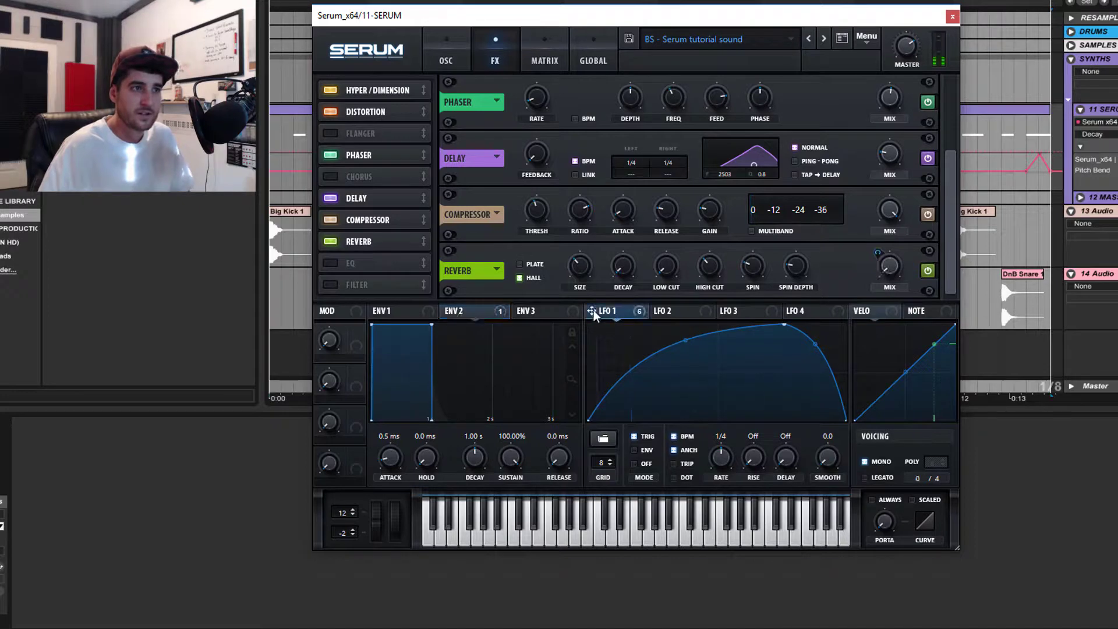
# Step: Assign LFO 1 to modulate the reverb's mix and adjust the modulation amount during playback
pyautogui.moveTo(591, 310); pyautogui.dragTo(881, 322)
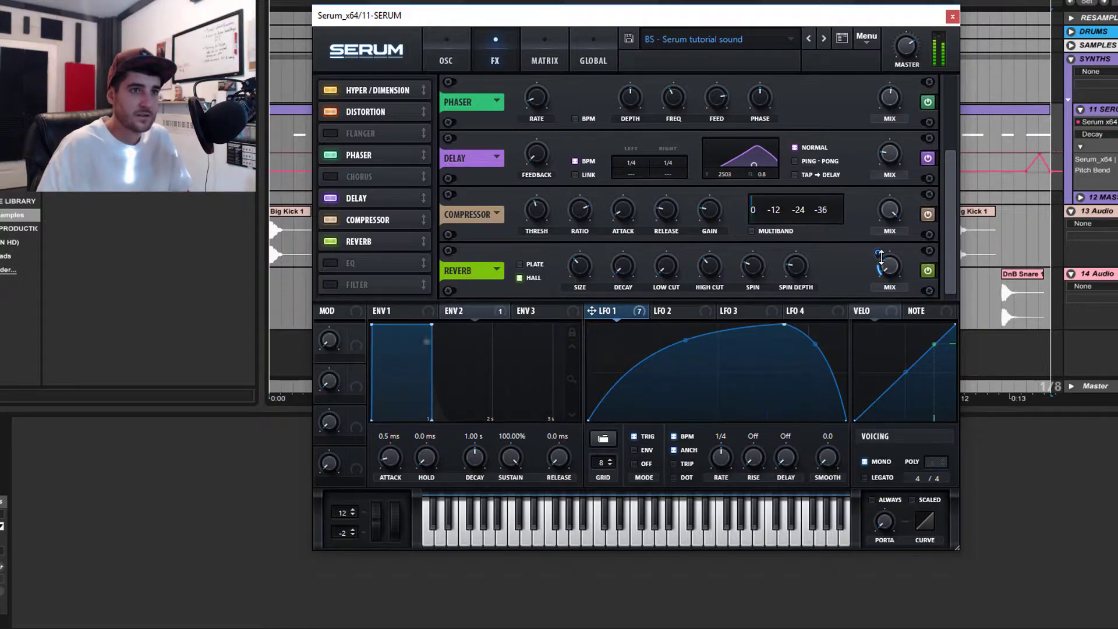
pyautogui.moveTo(878, 253); pyautogui.dragTo(884, 269)
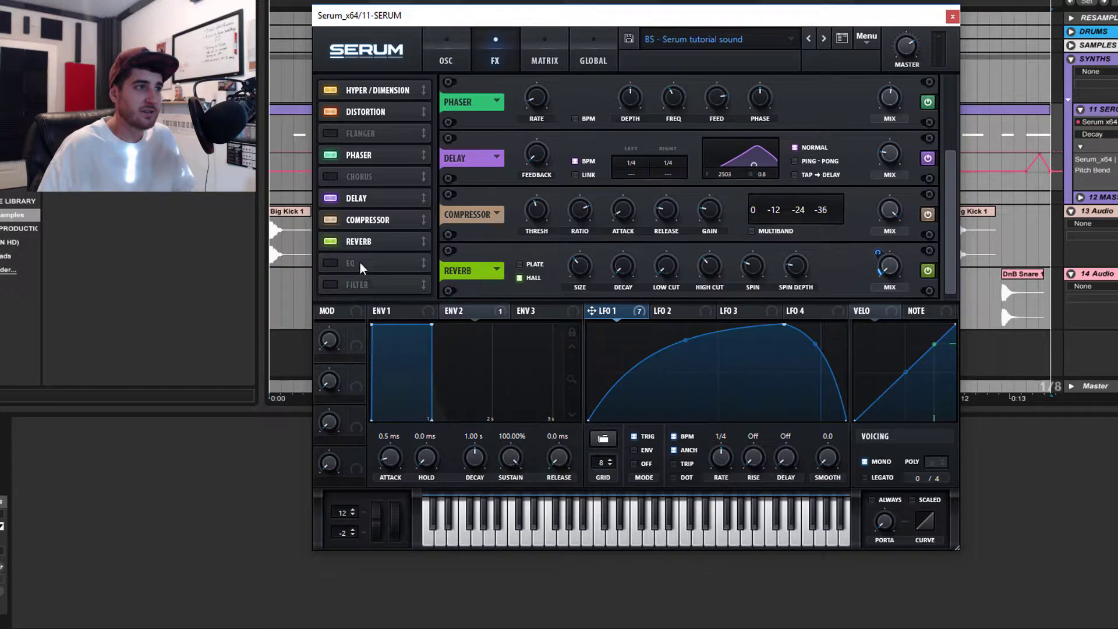
pyautogui.click(446, 58)
pyautogui.click(501, 58)
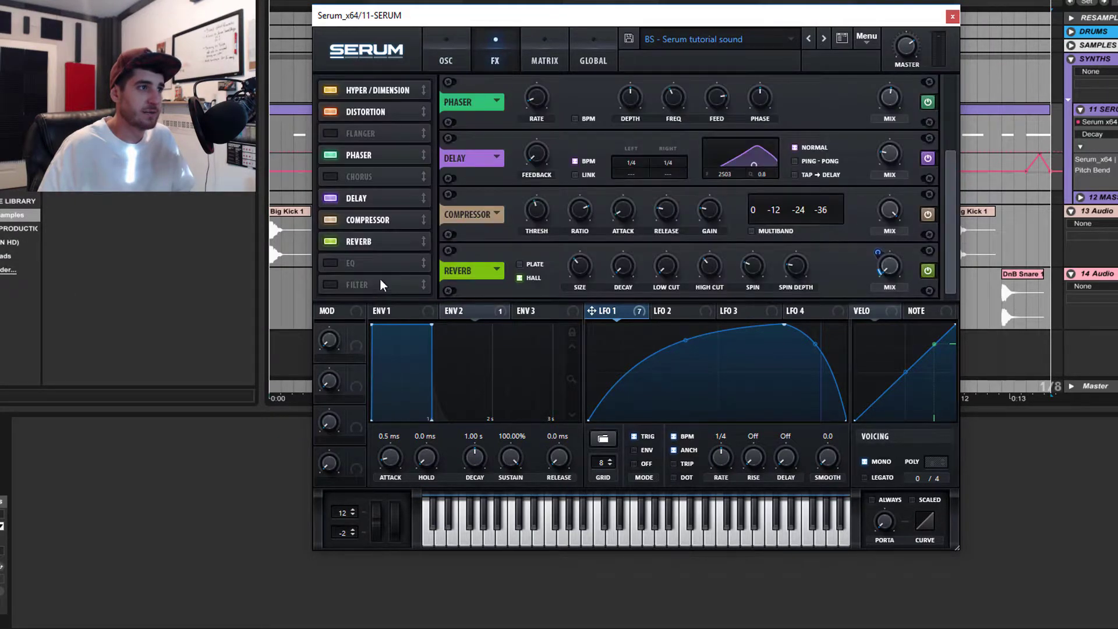
# Step: Add an EQ with peak-shaped bands, boost the low band's gain and modulate its frequency with LFO 1
pyautogui.click(339, 264)
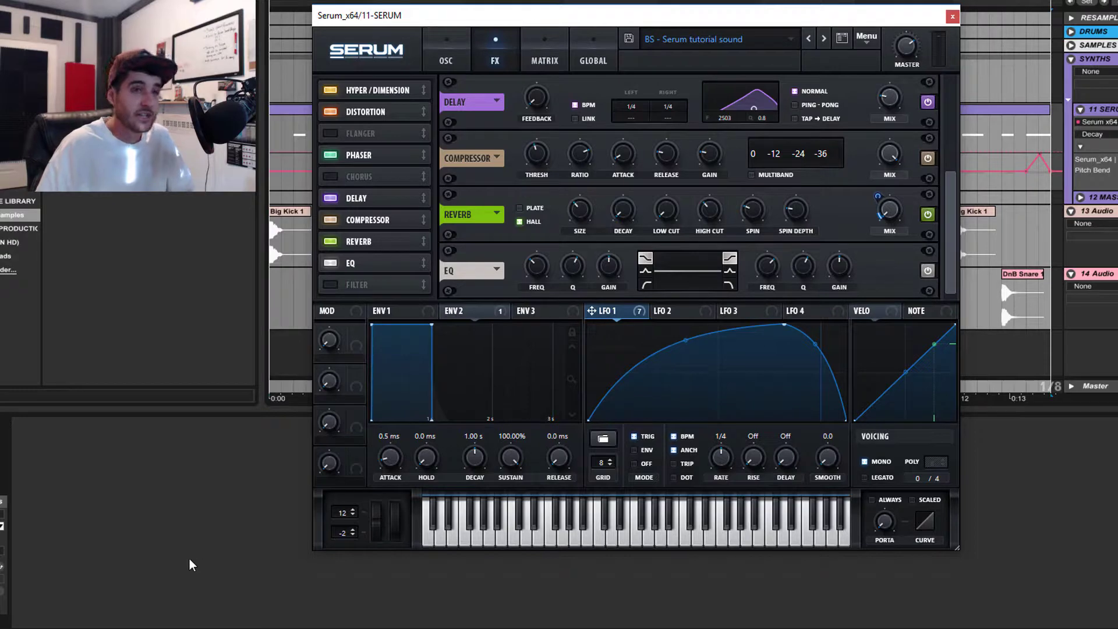
pyautogui.click(645, 271)
pyautogui.moveTo(608, 265); pyautogui.dragTo(537, 266)
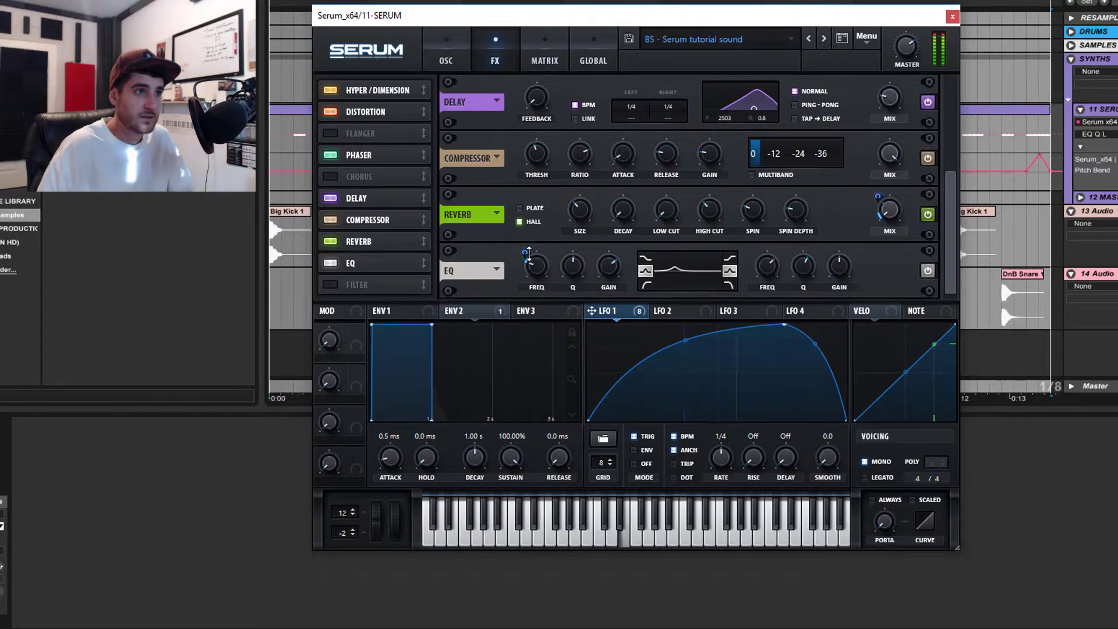
pyautogui.moveTo(536, 257); pyautogui.dragTo(546, 255)
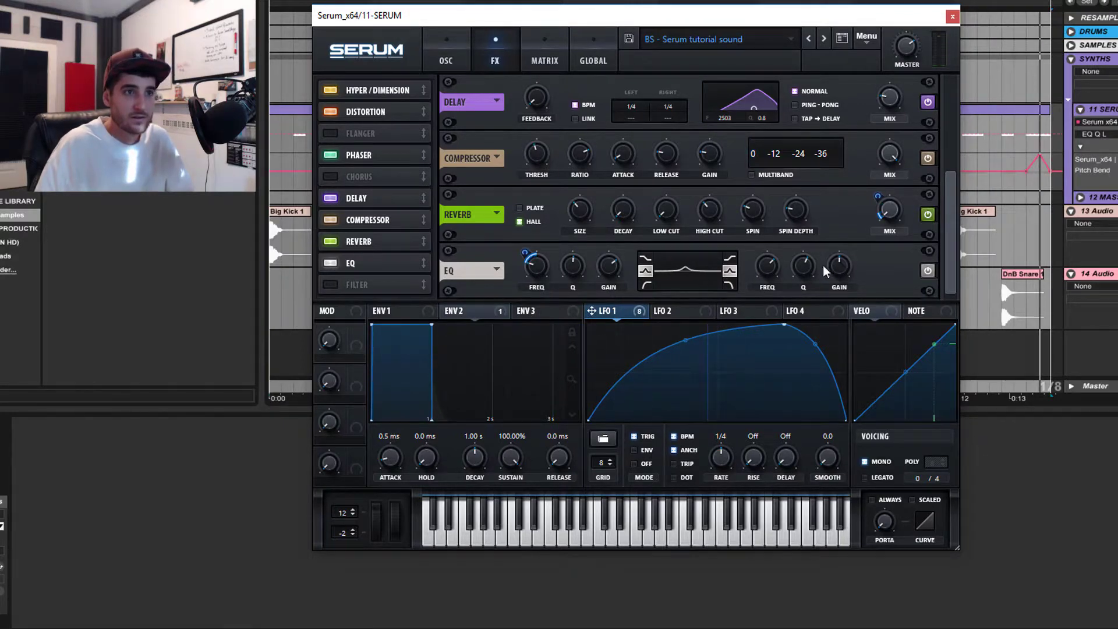
# Step: Modulate the EQ's high-band frequency with LFO 1 in the opposite direction and balance both bands' gains during playback, cutting the high band
pyautogui.moveTo(823, 264); pyautogui.dragTo(767, 323)
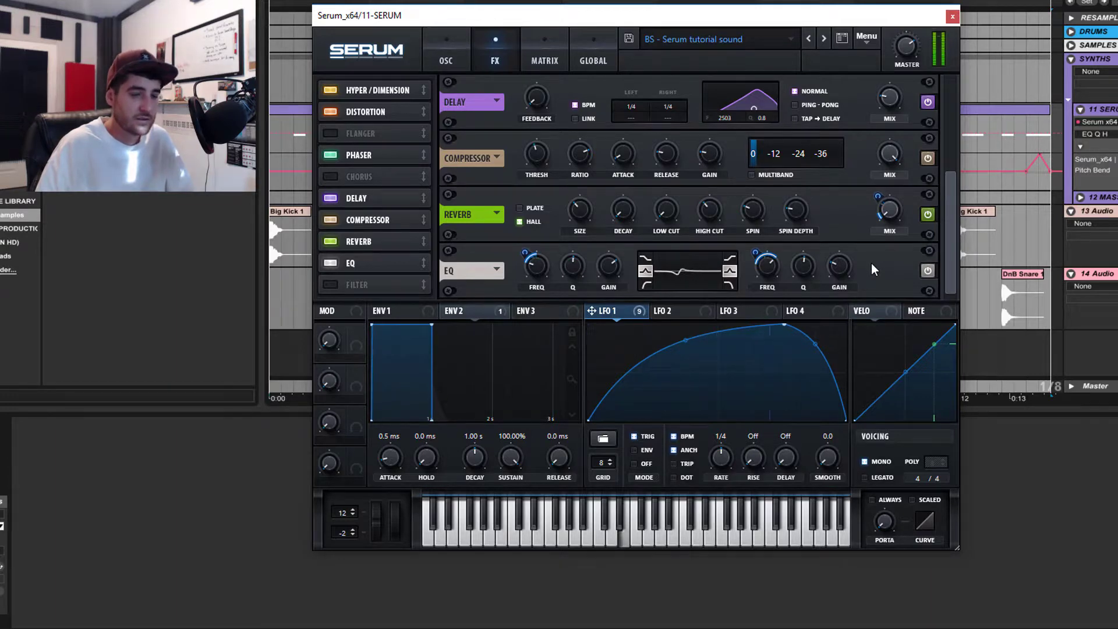
pyautogui.click(926, 270)
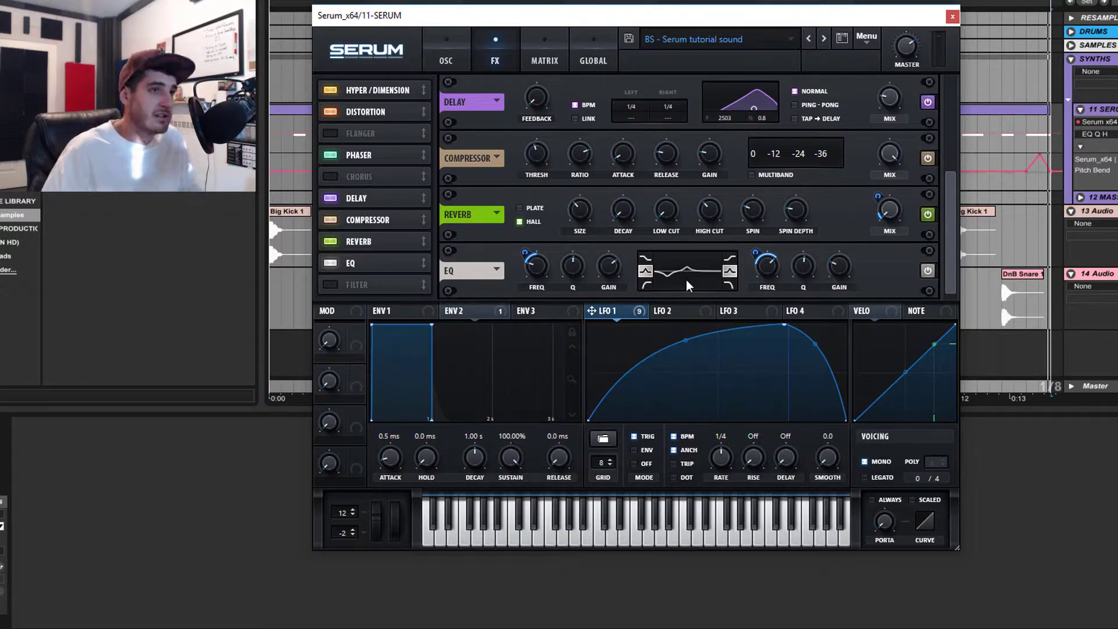
pyautogui.moveTo(833, 267); pyautogui.dragTo(838, 213)
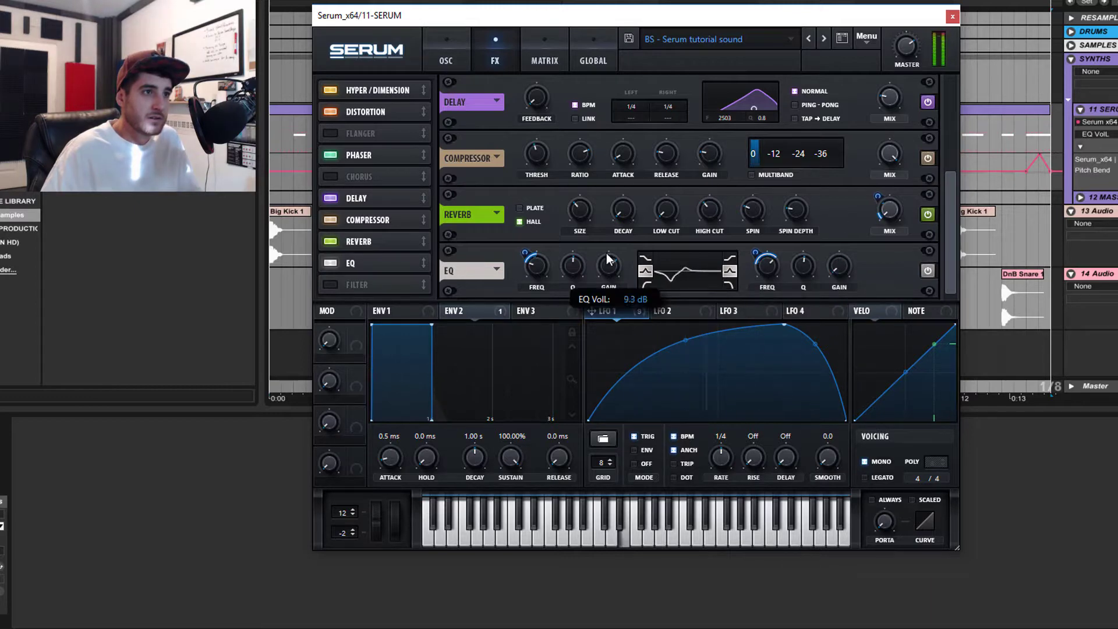
pyautogui.moveTo(616, 264); pyautogui.dragTo(620, 316)
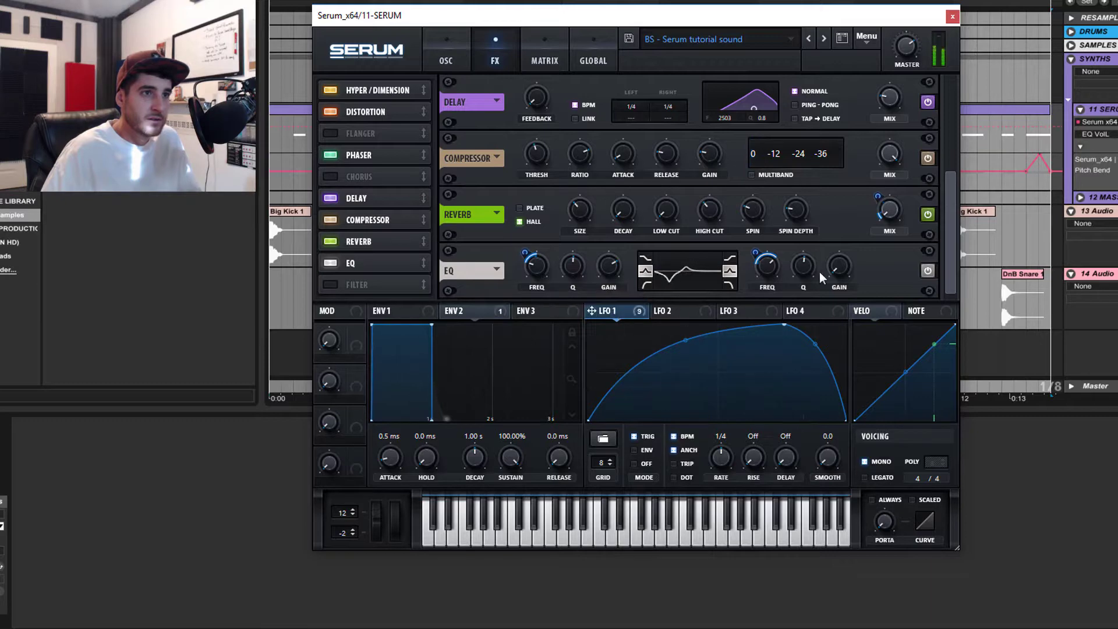
pyautogui.moveTo(840, 267); pyautogui.dragTo(853, 225)
pyautogui.moveTo(842, 272); pyautogui.dragTo(841, 265)
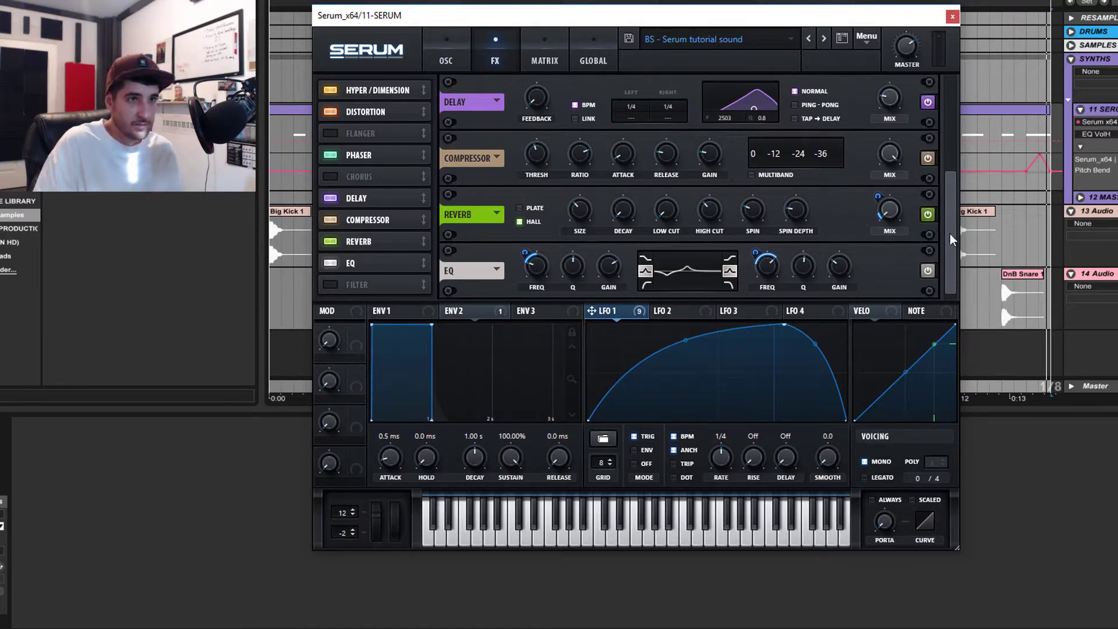
# Step: Add a Filter effect and set its type to Cmb HL6+ from the Flanges group
pyautogui.click(362, 285)
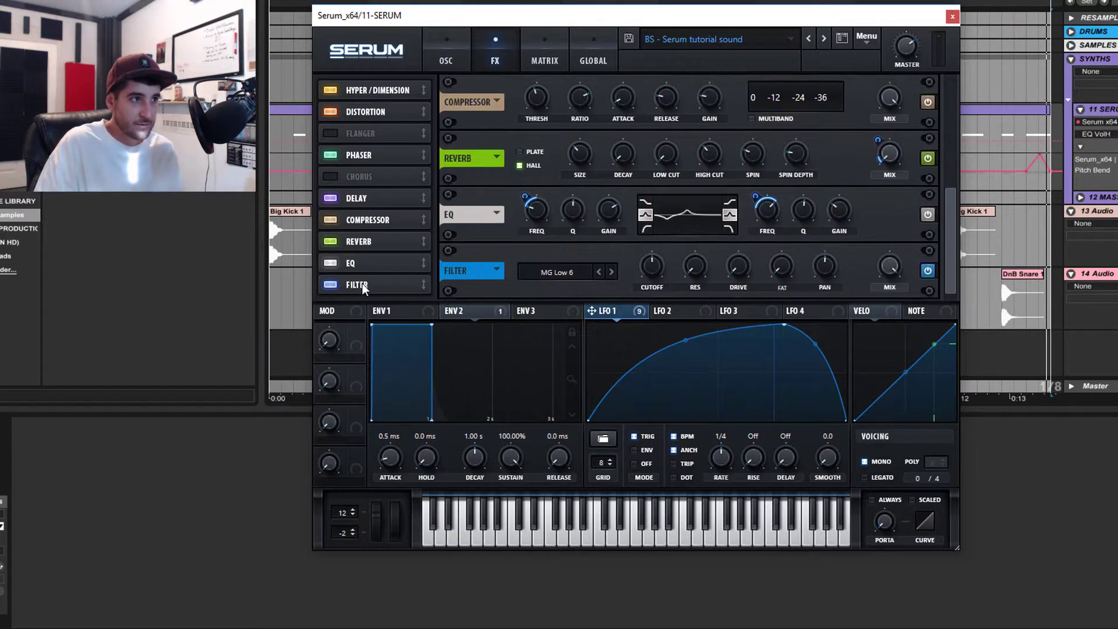
pyautogui.click(544, 272)
pyautogui.moveTo(573, 324)
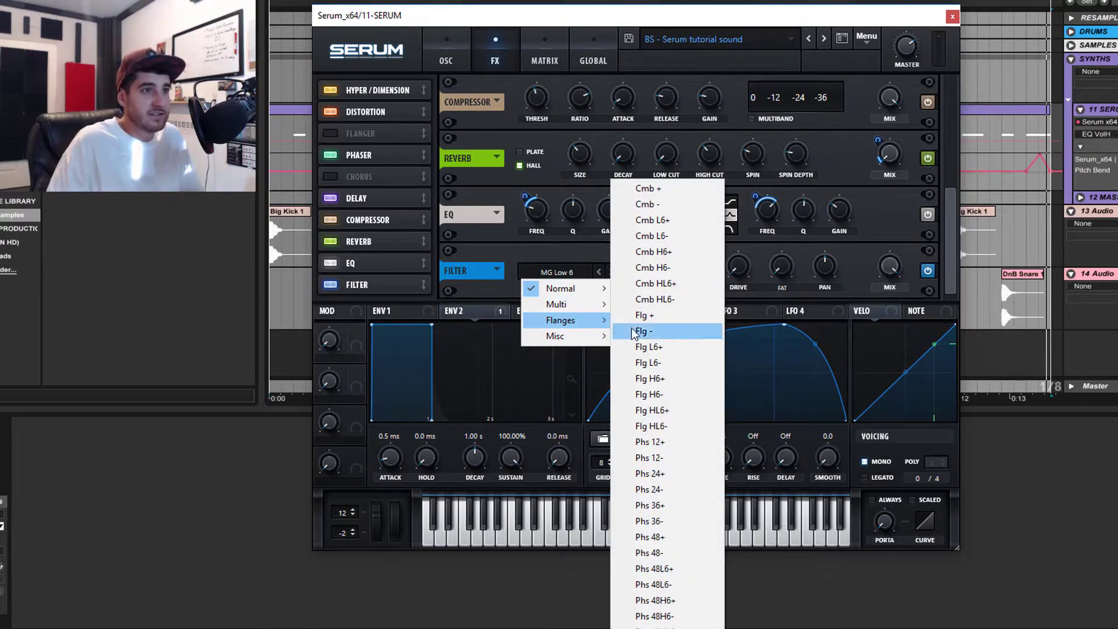
pyautogui.click(658, 284)
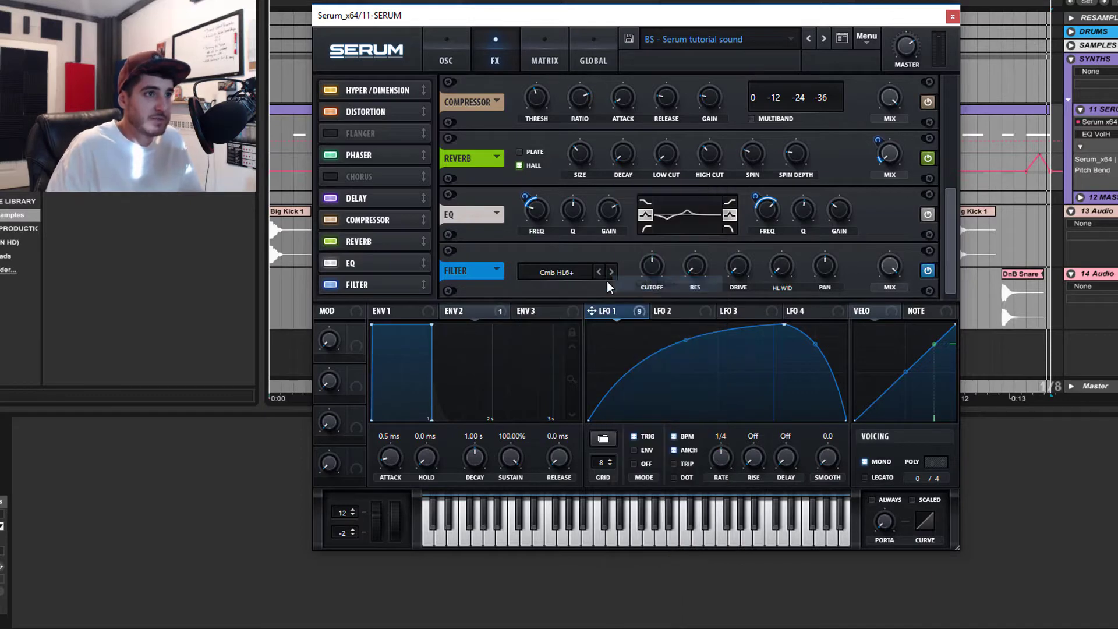
# Step: Raise the filter effect's drive and modulate its cutoff with LFO 1, lowering the base cutoff to about 44 Hz
pyautogui.moveTo(656, 266); pyautogui.dragTo(687, 291)
pyautogui.moveTo(747, 265); pyautogui.dragTo(743, 214)
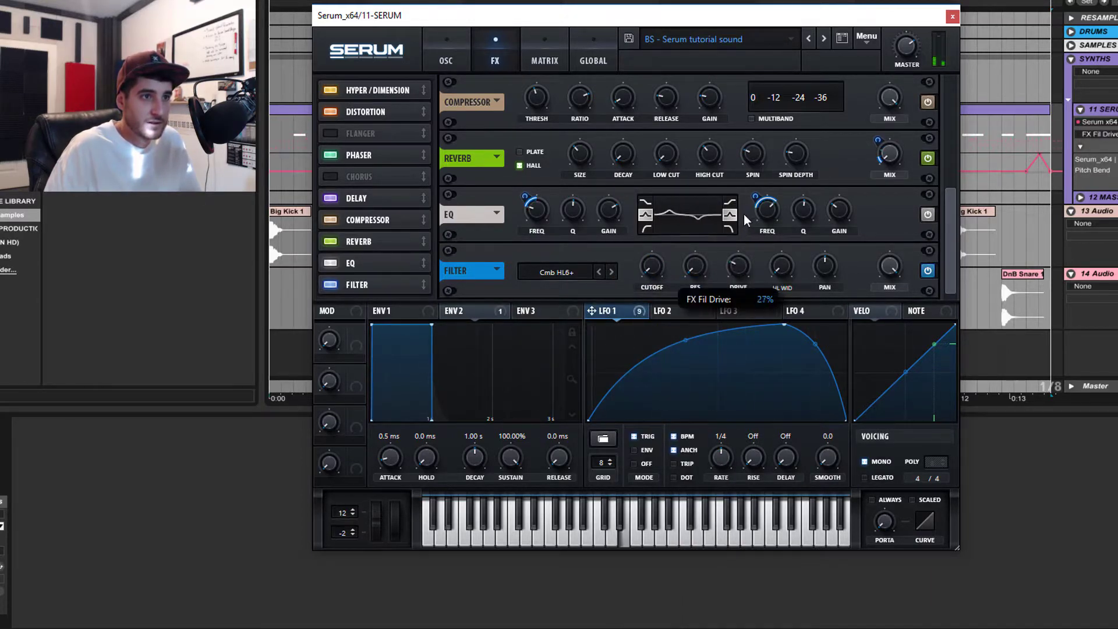
pyautogui.moveTo(652, 266)
pyautogui.mouseDown()
pyautogui.moveTo(654, 197)
pyautogui.moveTo(673, 134)
pyautogui.moveTo(613, 302)
pyautogui.moveTo(646, 266)
pyautogui.mouseUp()
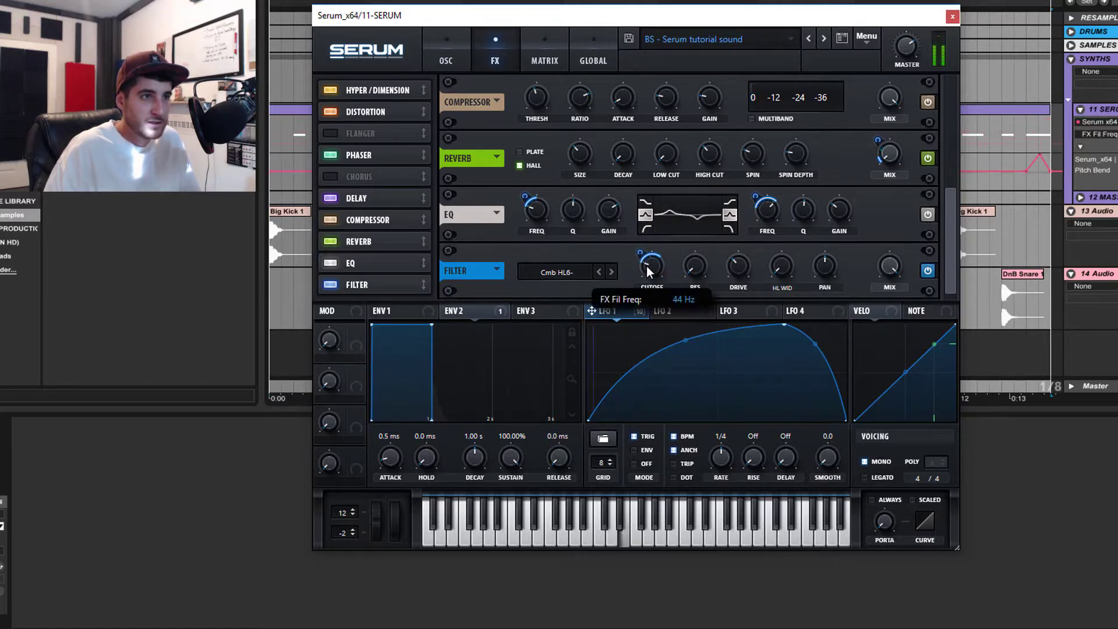
# Step: Audition successive flanger filter types, settle on Flg H6+, and reduce the filter's mix to about 35%
pyautogui.click(611, 272)
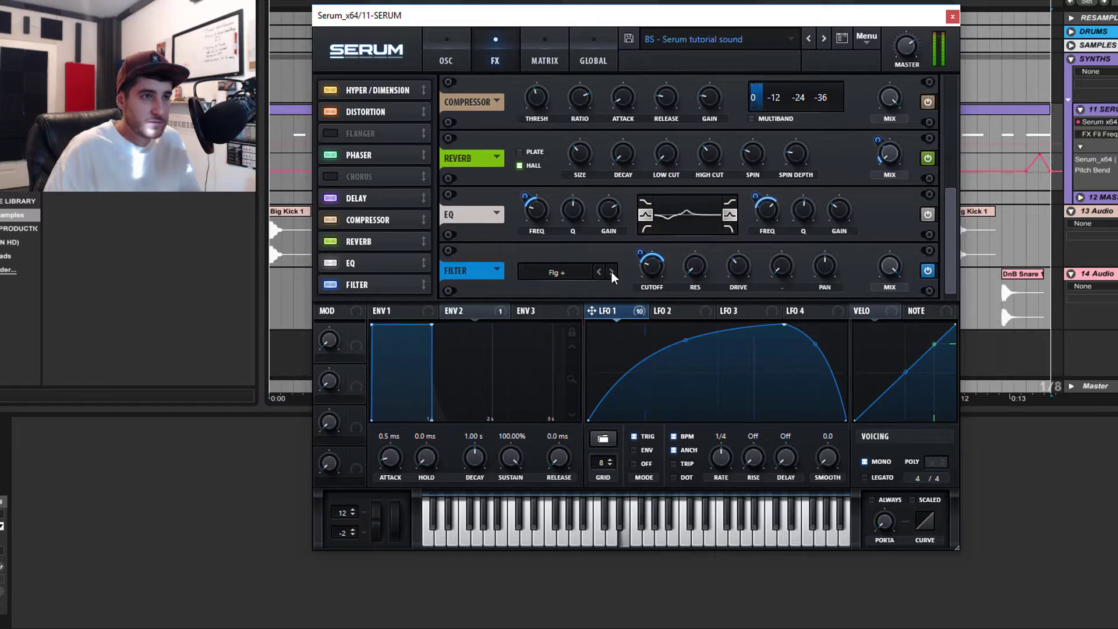
pyautogui.click(612, 272)
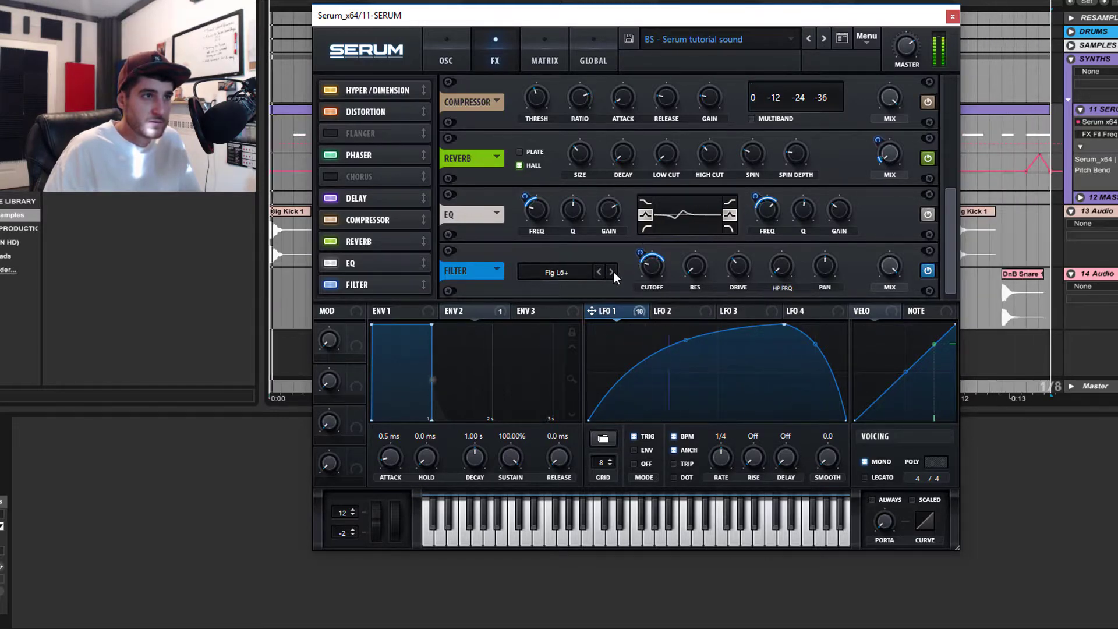
pyautogui.click(612, 271)
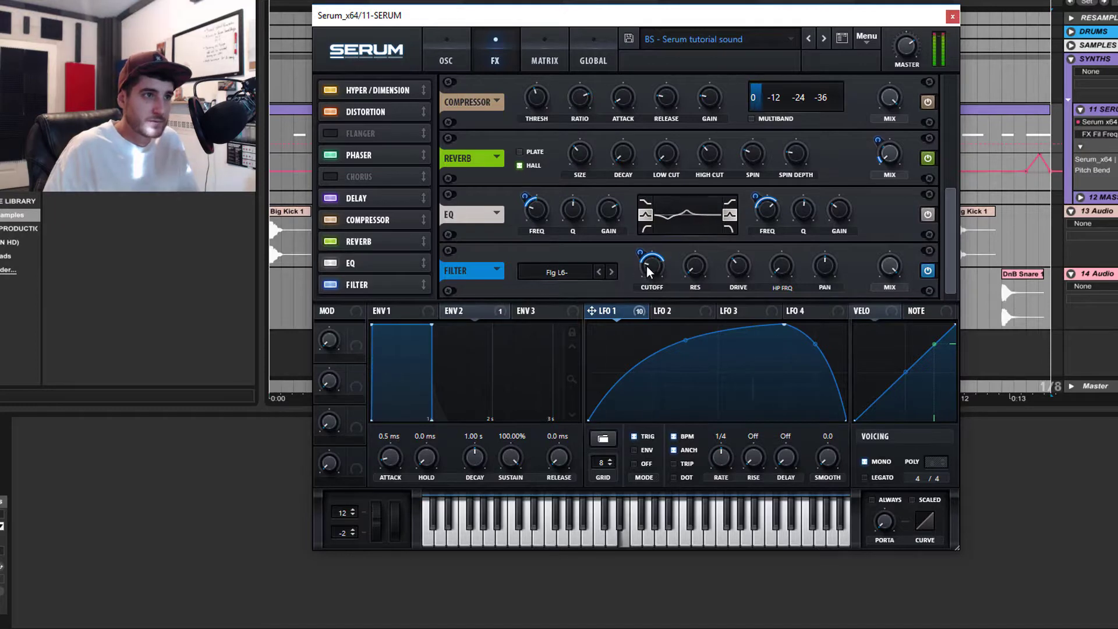
pyautogui.click(612, 272)
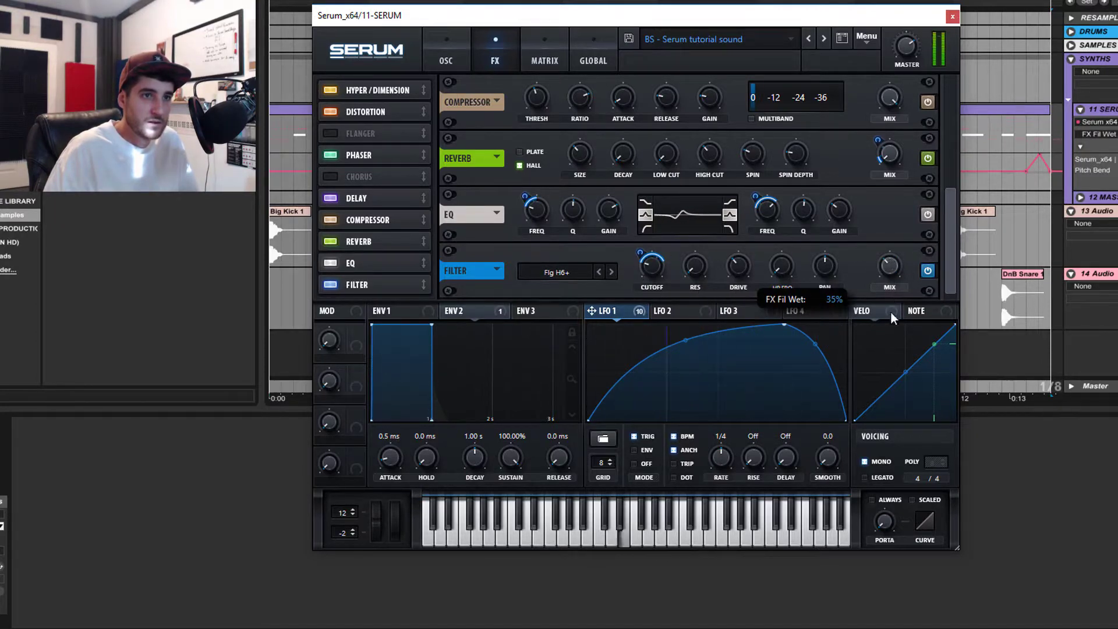
pyautogui.click(891, 267)
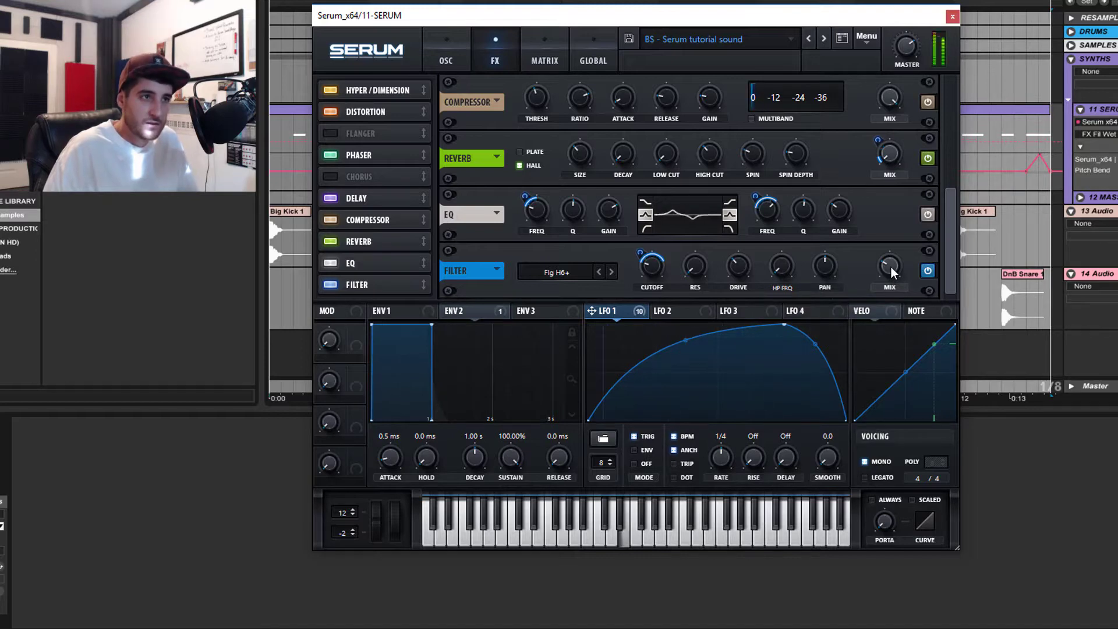
pyautogui.moveTo(891, 267)
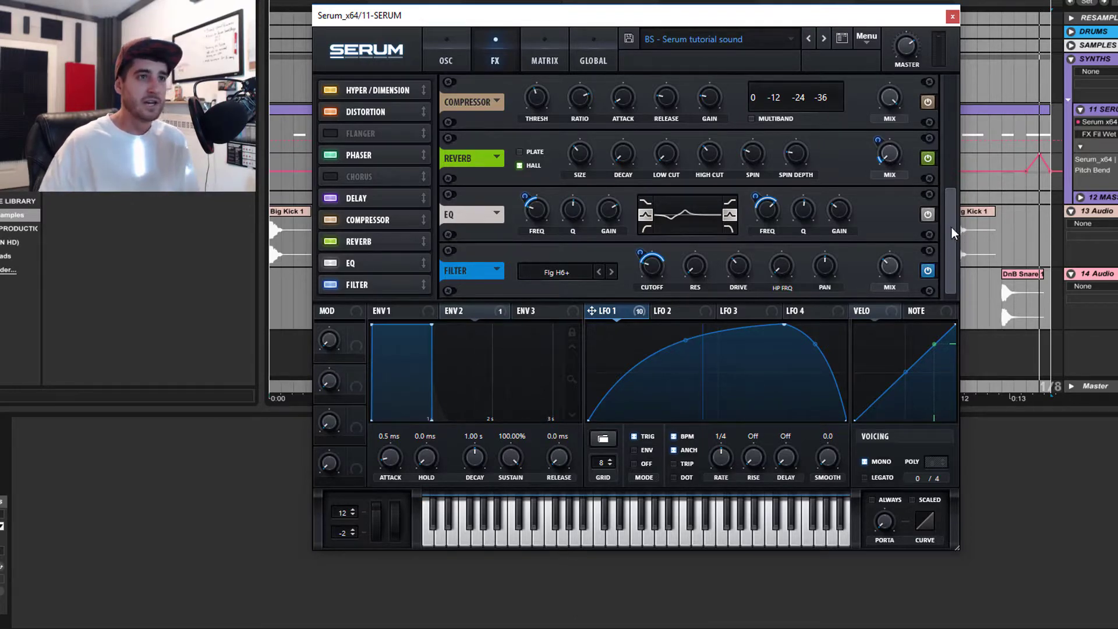
# Step: Review the effects chain and the modulation matrix, examining the existing routings, empty slots and modulation mode options
pyautogui.moveTo(952, 232); pyautogui.dragTo(930, 73)
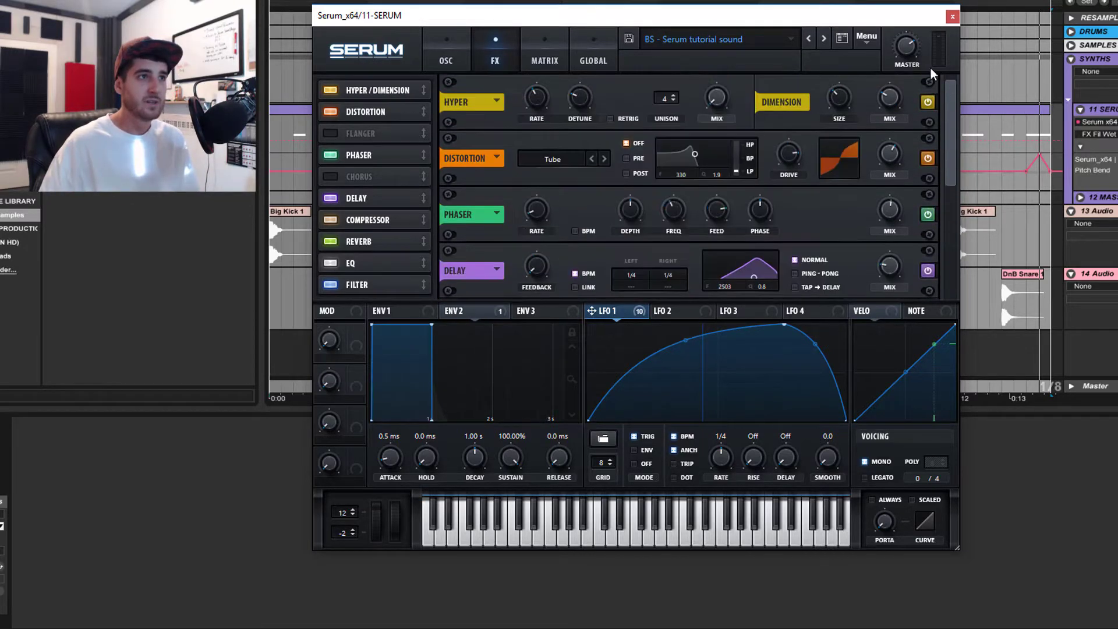
pyautogui.click(538, 53)
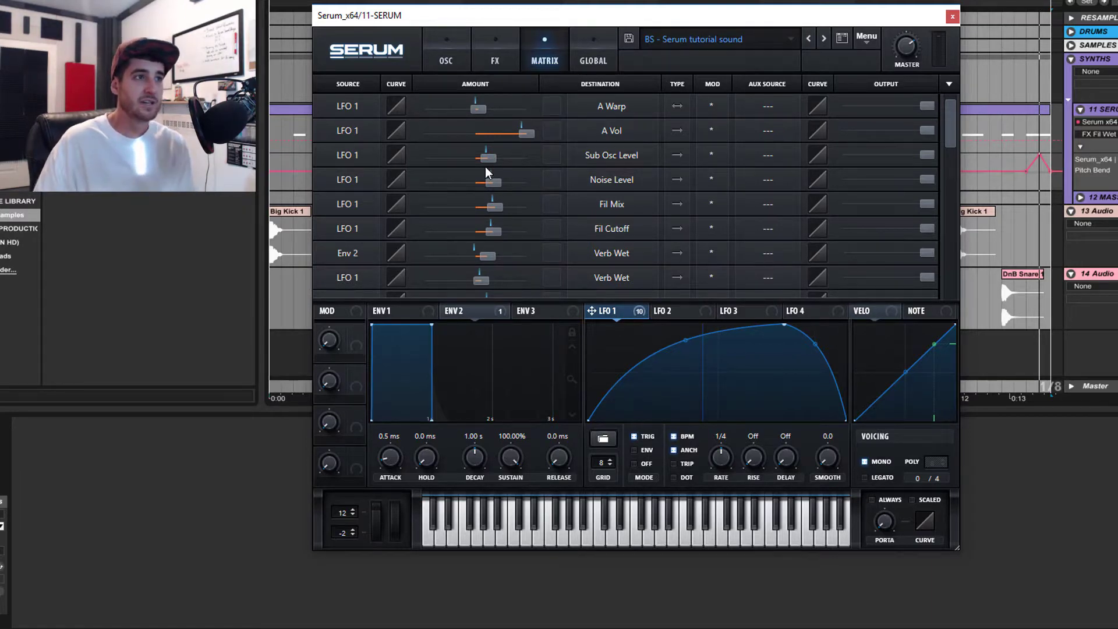
pyautogui.click(495, 55)
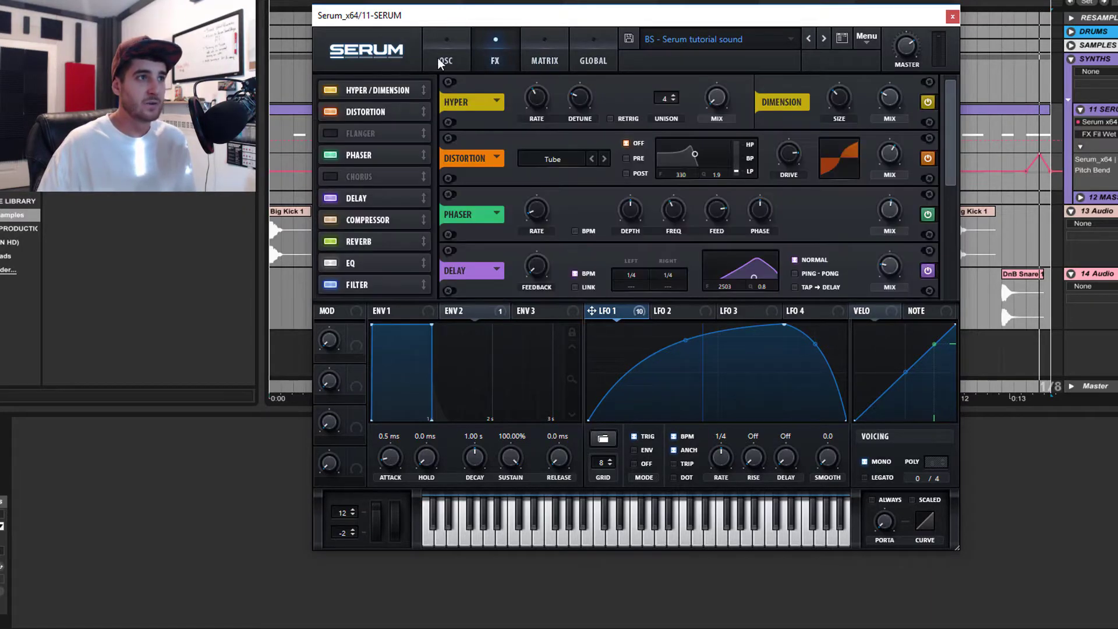
pyautogui.click(533, 52)
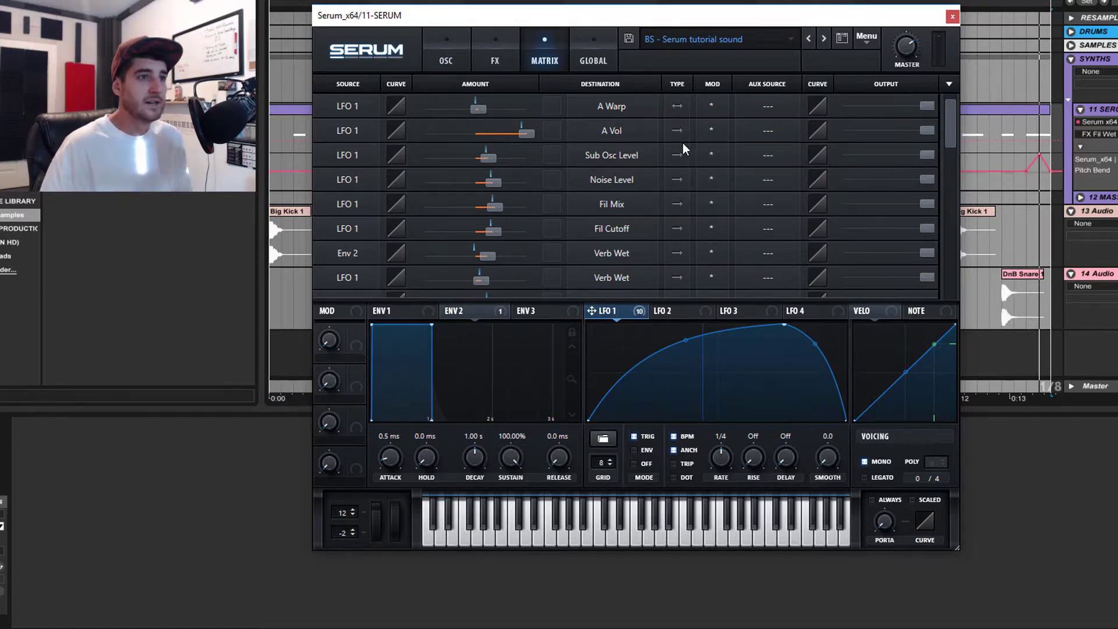
pyautogui.scroll(-8, 635, 214)
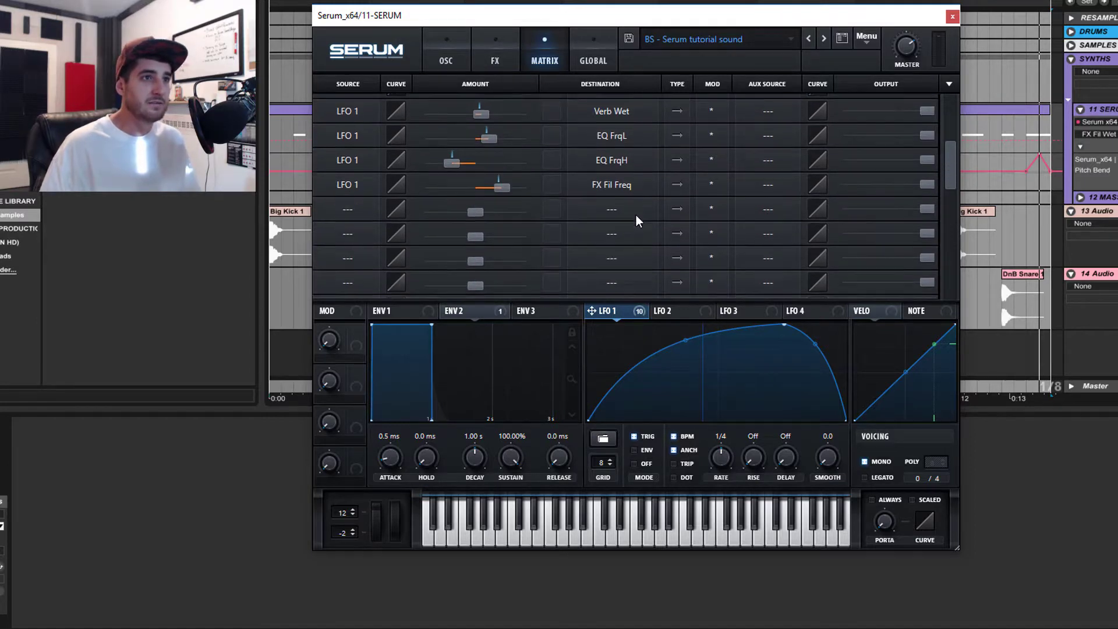
pyautogui.scroll(-2, 641, 235)
pyautogui.click(708, 219)
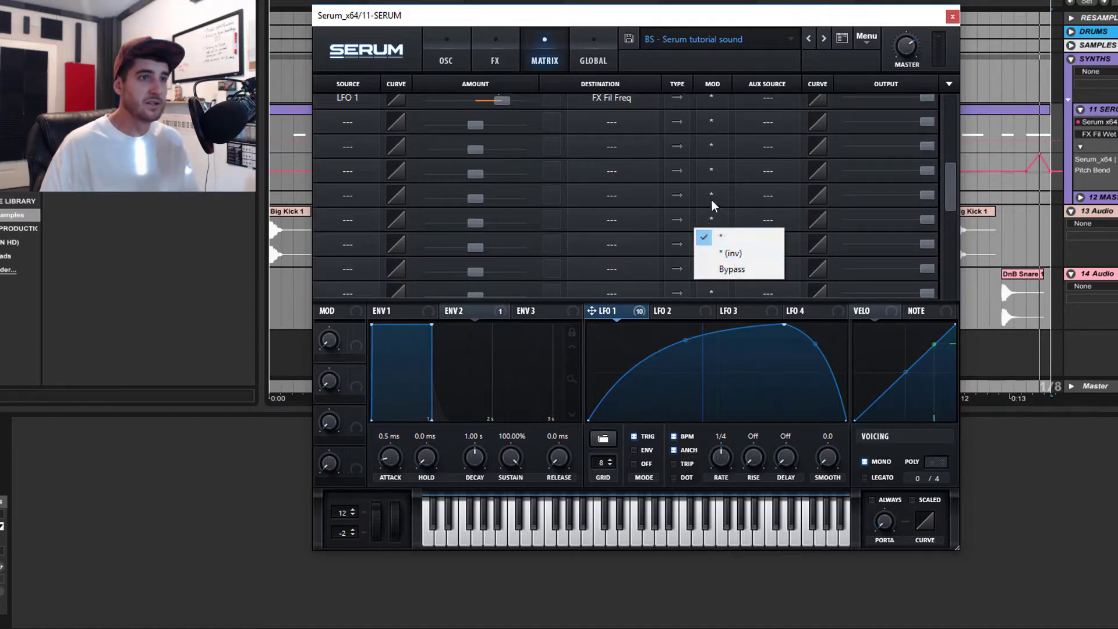
pyautogui.click(707, 62)
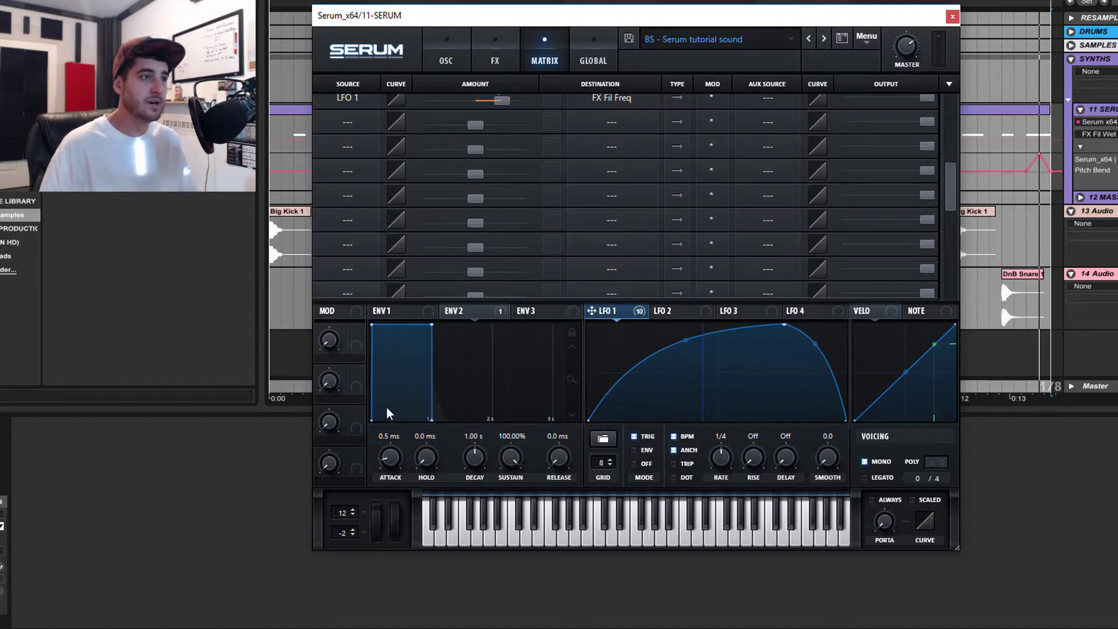
pyautogui.click(392, 517)
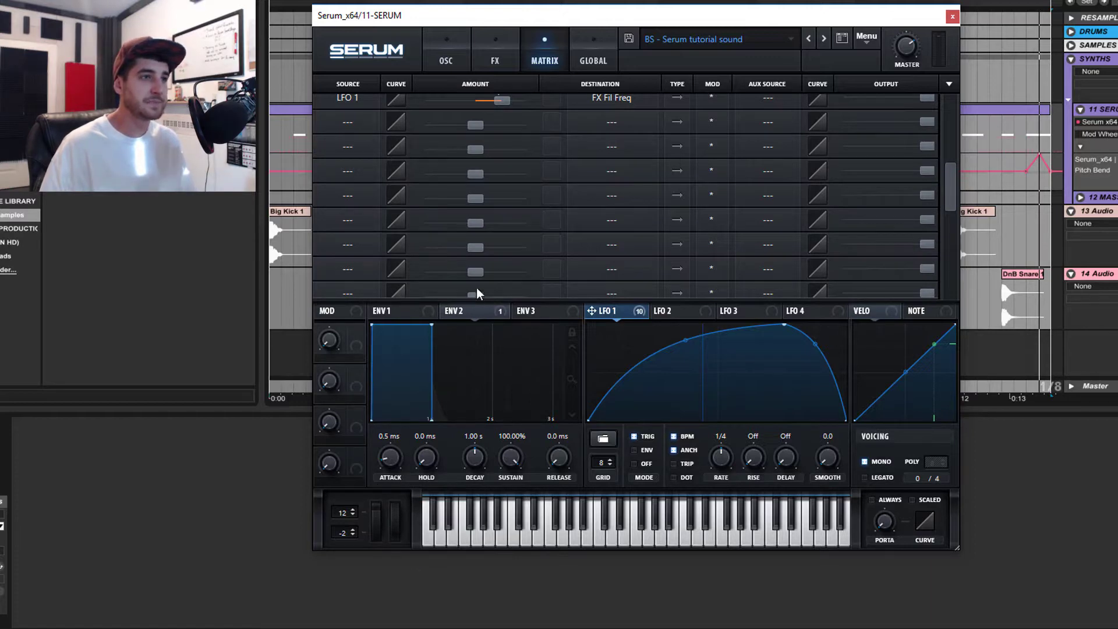
pyautogui.moveTo(953, 173)
pyautogui.mouseDown()
pyautogui.moveTo(959, 278)
pyautogui.moveTo(951, 89)
pyautogui.moveTo(955, 175)
pyautogui.mouseUp()
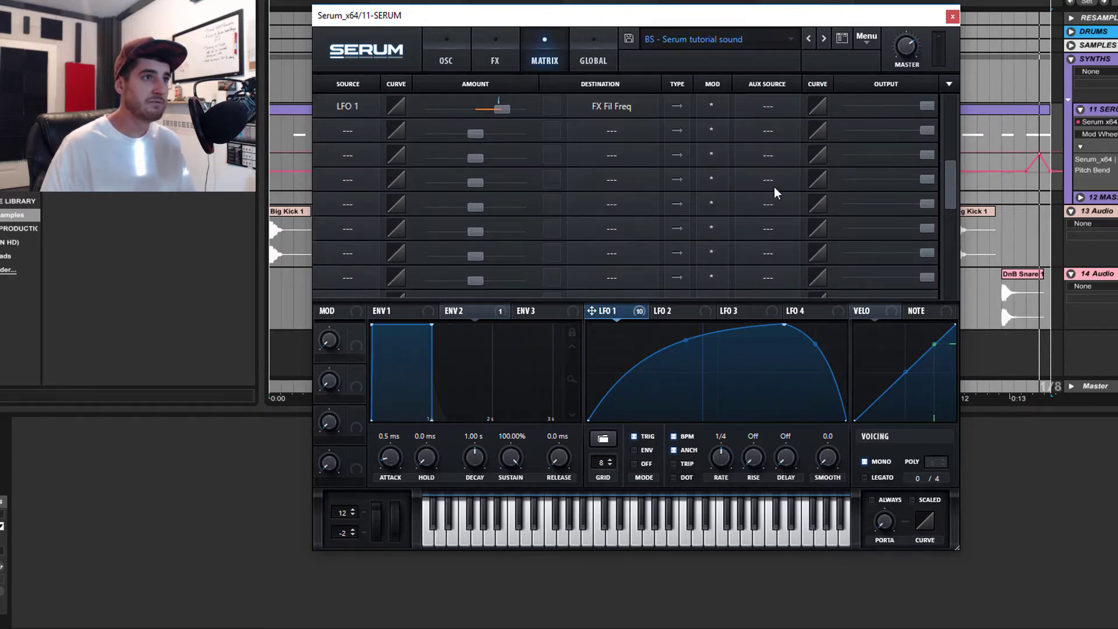
# Step: Create a matrix routing in the first empty slot from LFO 1 to the global master tuning
pyautogui.click(612, 133)
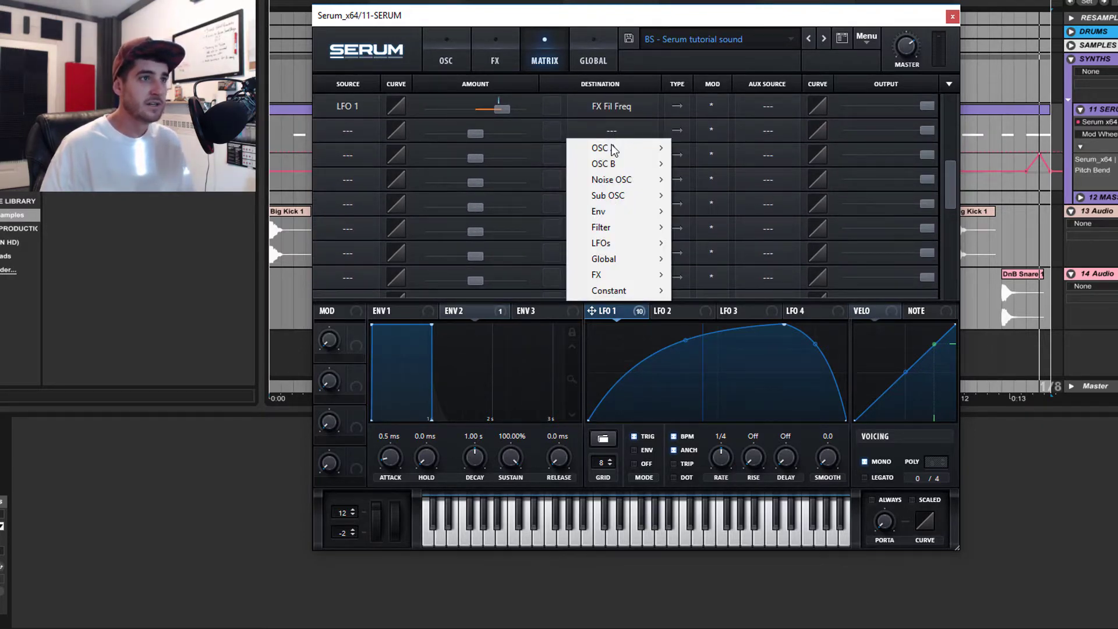
pyautogui.moveTo(633, 262)
pyautogui.click(717, 262)
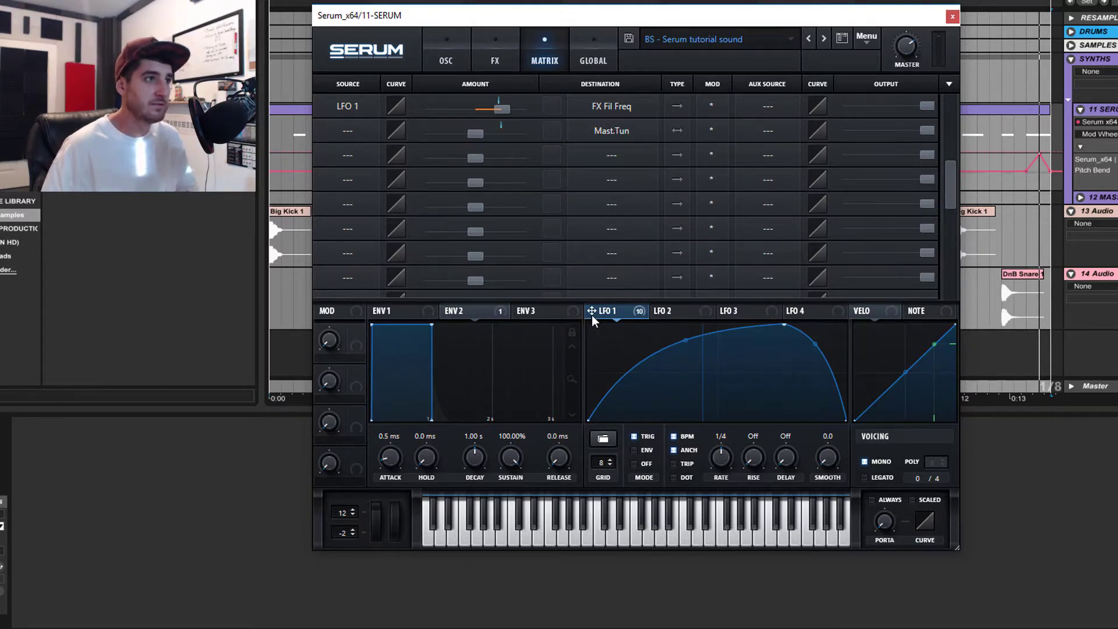
pyautogui.moveTo(592, 310); pyautogui.dragTo(346, 138)
pyautogui.click(347, 137)
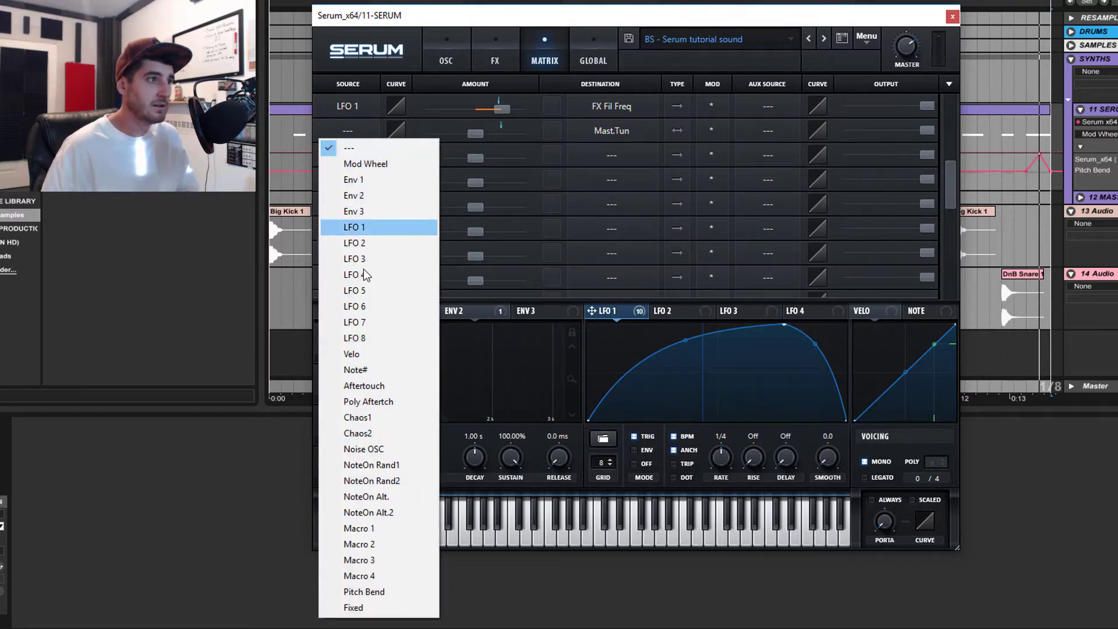
pyautogui.click(365, 229)
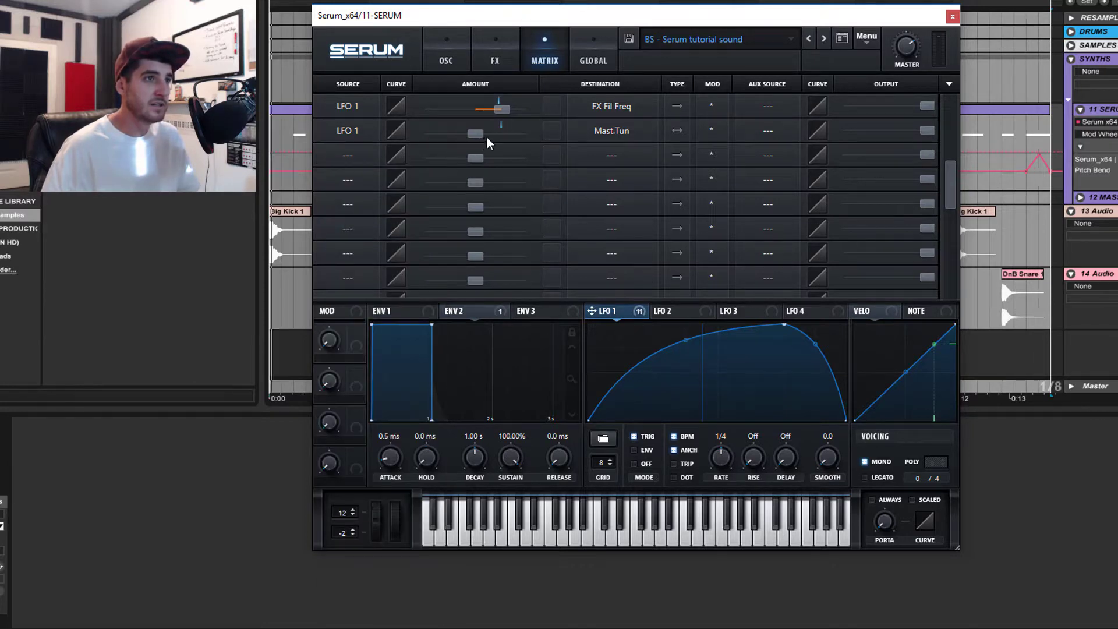
# Step: Nudge the amount of the LFO 1 to master tuning routing slightly negative and clear that routing's source
pyautogui.moveTo(476, 134)
pyautogui.mouseDown()
pyautogui.moveTo(558, 142)
pyautogui.moveTo(460, 144)
pyautogui.moveTo(491, 145)
pyautogui.moveTo(473, 137)
pyautogui.mouseUp()
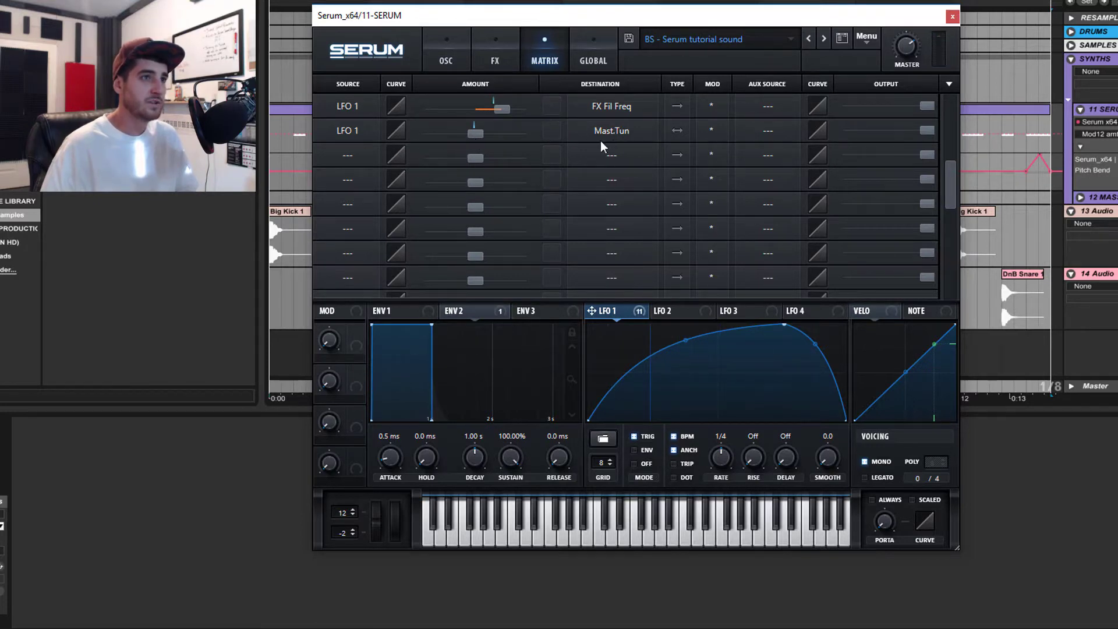
pyautogui.click(615, 129)
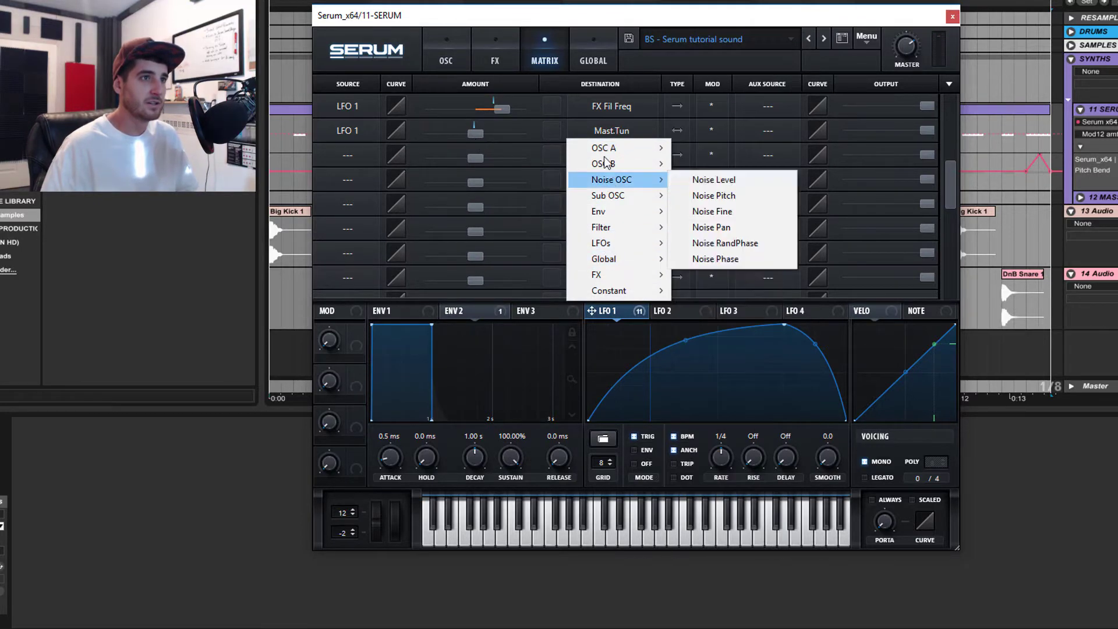
pyautogui.click(604, 121)
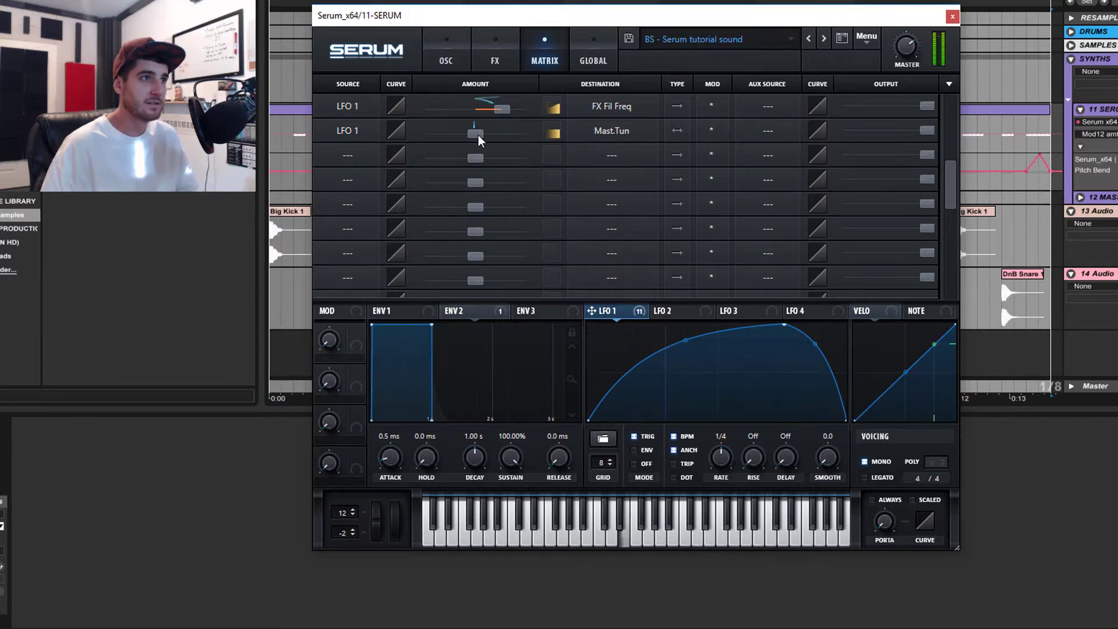
pyautogui.click(356, 145)
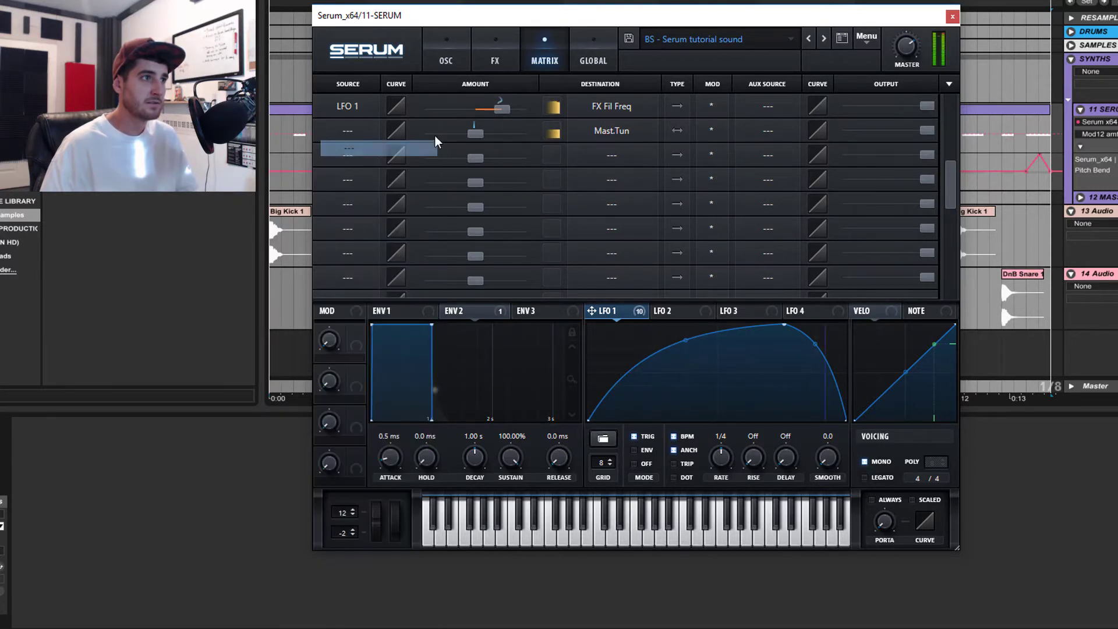
# Step: Look over the existing modulation matrix routings and the global chaos, unison, preferences and oscillator settings
pyautogui.scroll(1, 628, 168)
pyautogui.scroll(2, 628, 168)
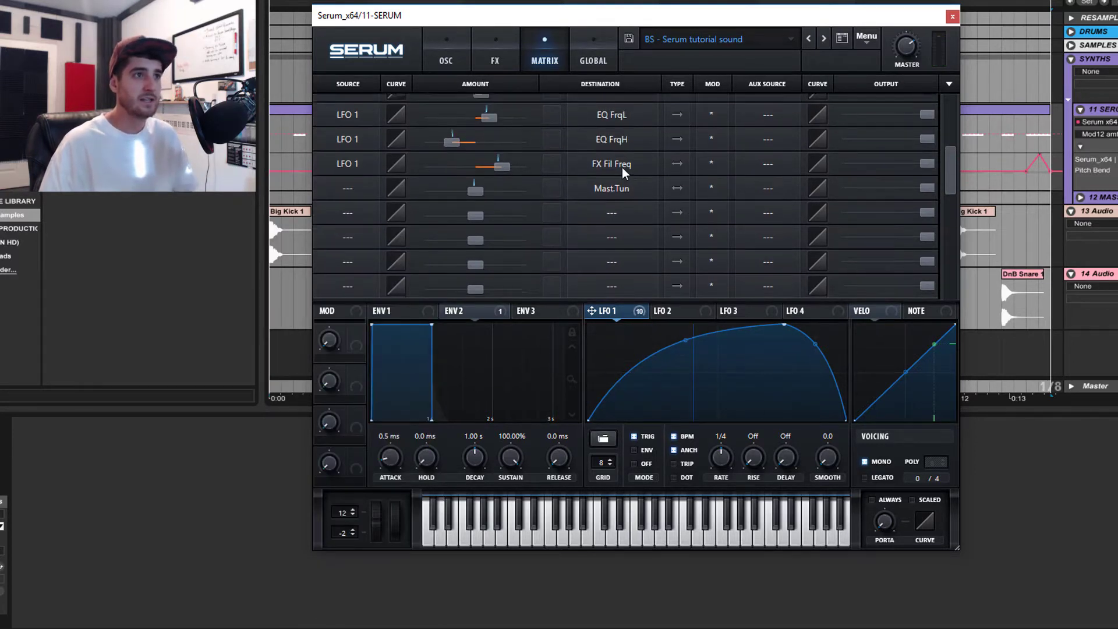
pyautogui.click(594, 59)
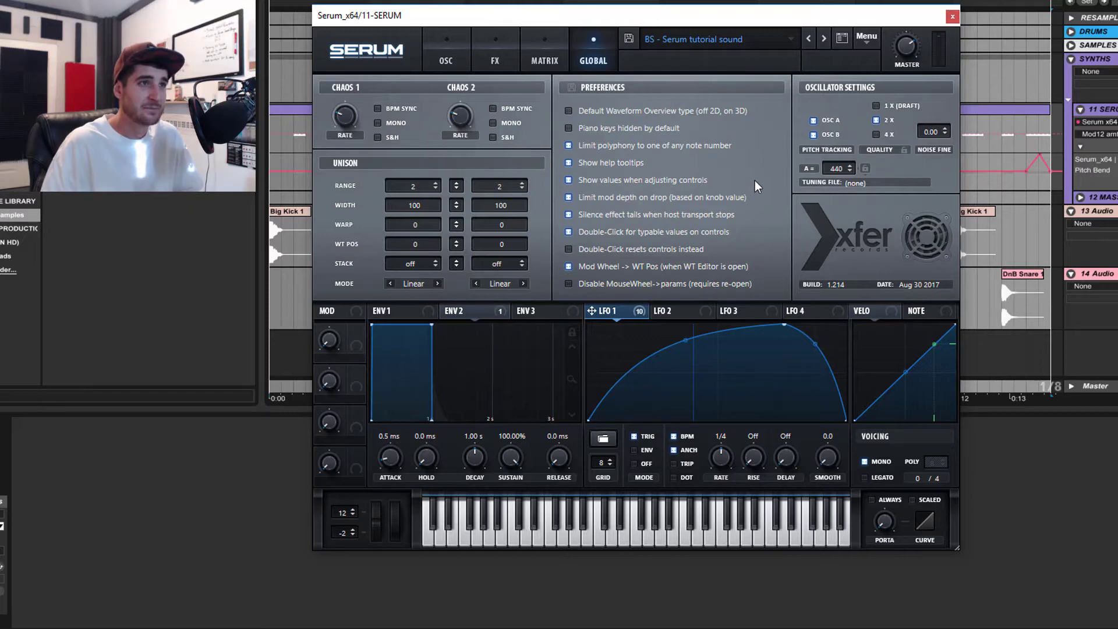
# Step: Open oscillator A's wavetable editor and examine its Morph, Process and Single options
pyautogui.click(465, 58)
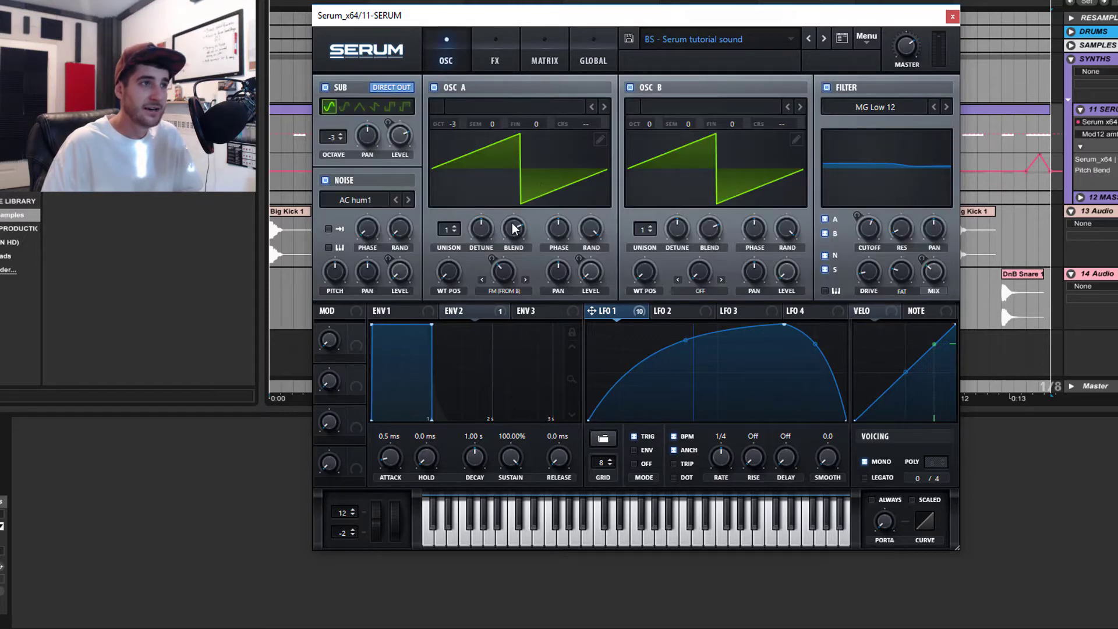
pyautogui.click(599, 140)
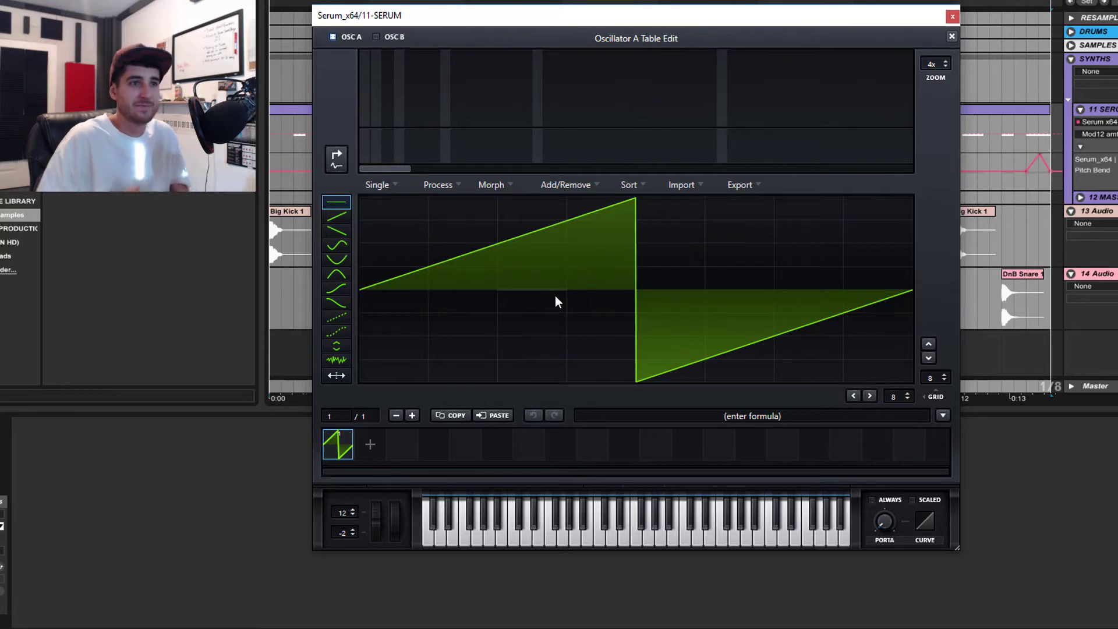
pyautogui.click(491, 185)
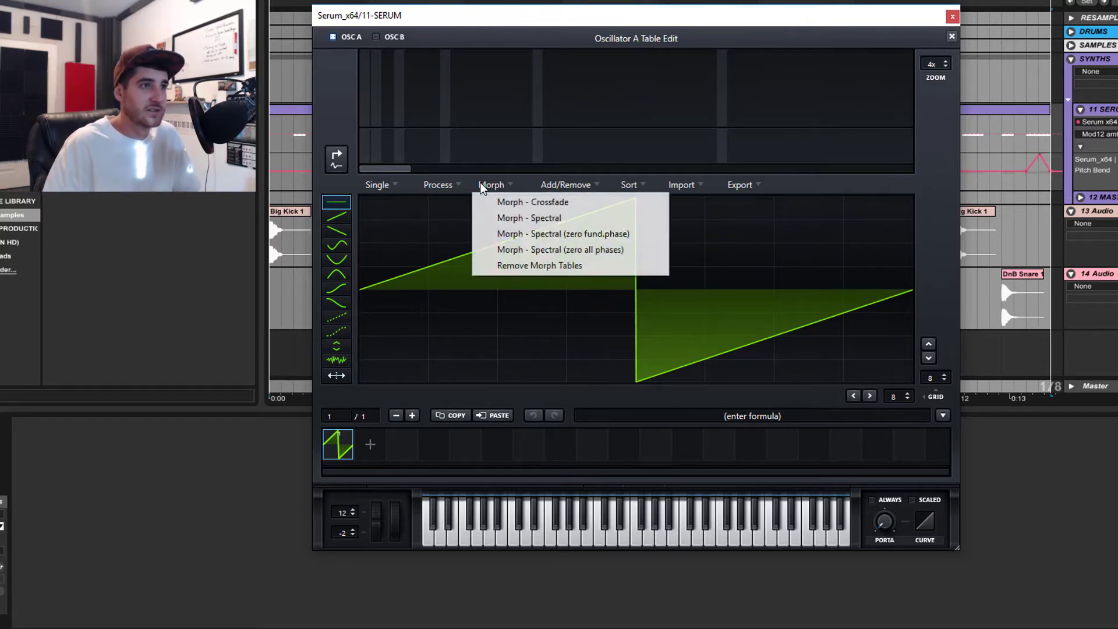
pyautogui.click(449, 185)
pyautogui.click(448, 185)
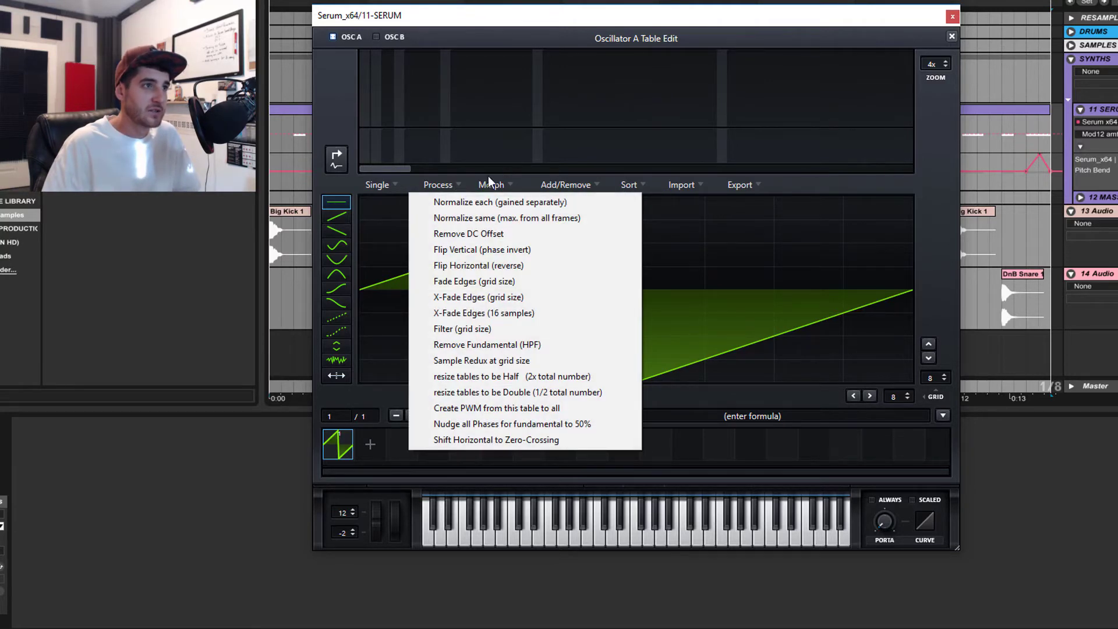
pyautogui.click(492, 184)
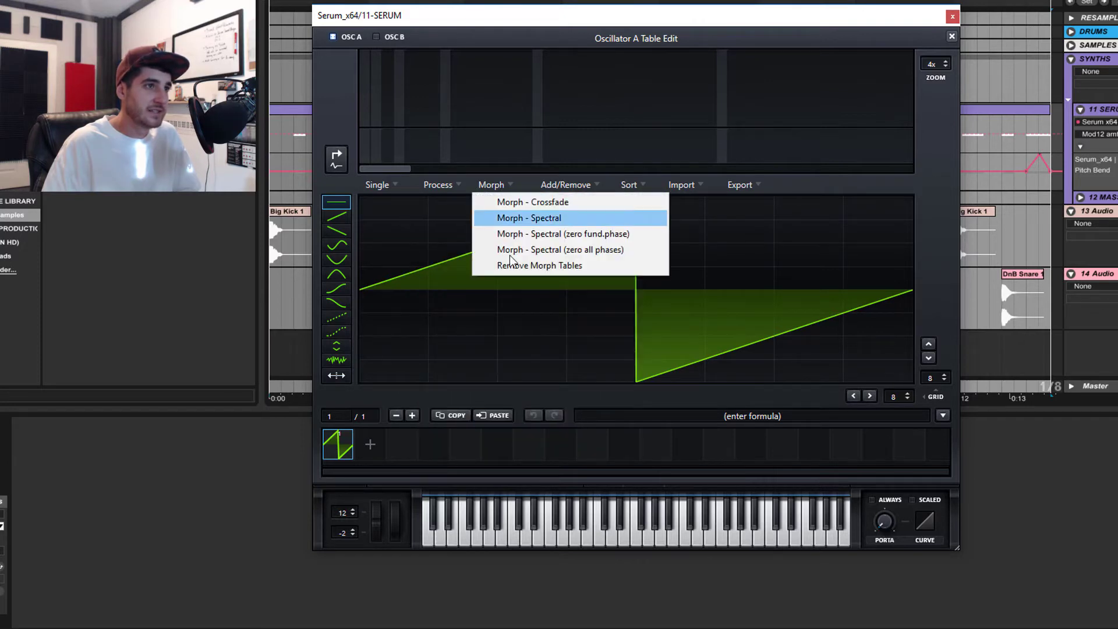
pyautogui.click(442, 185)
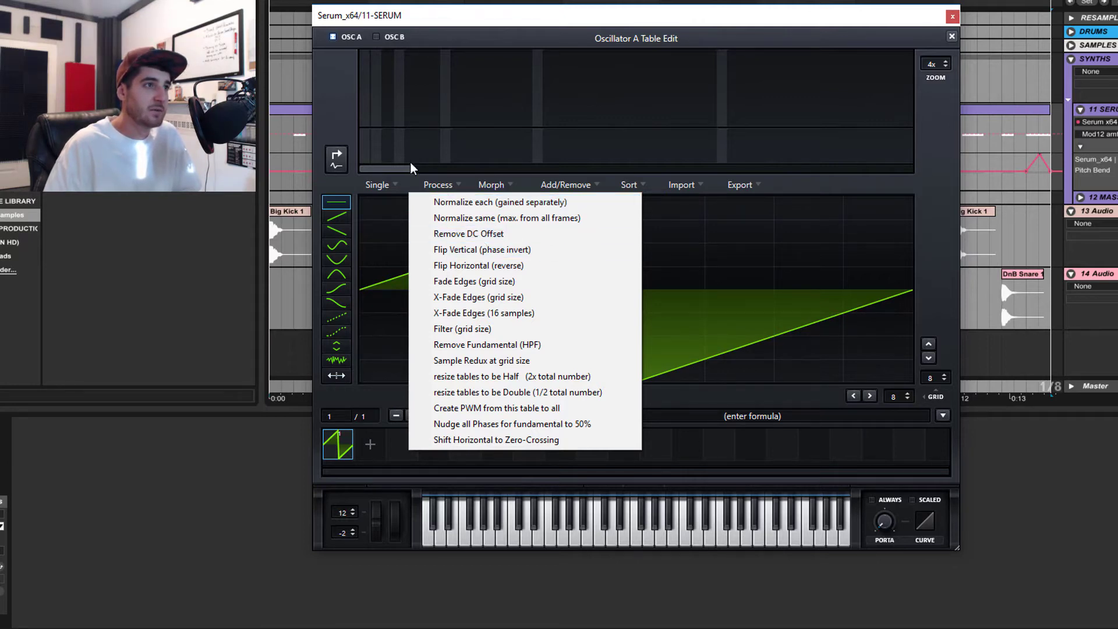
pyautogui.click(430, 187)
pyautogui.click(504, 185)
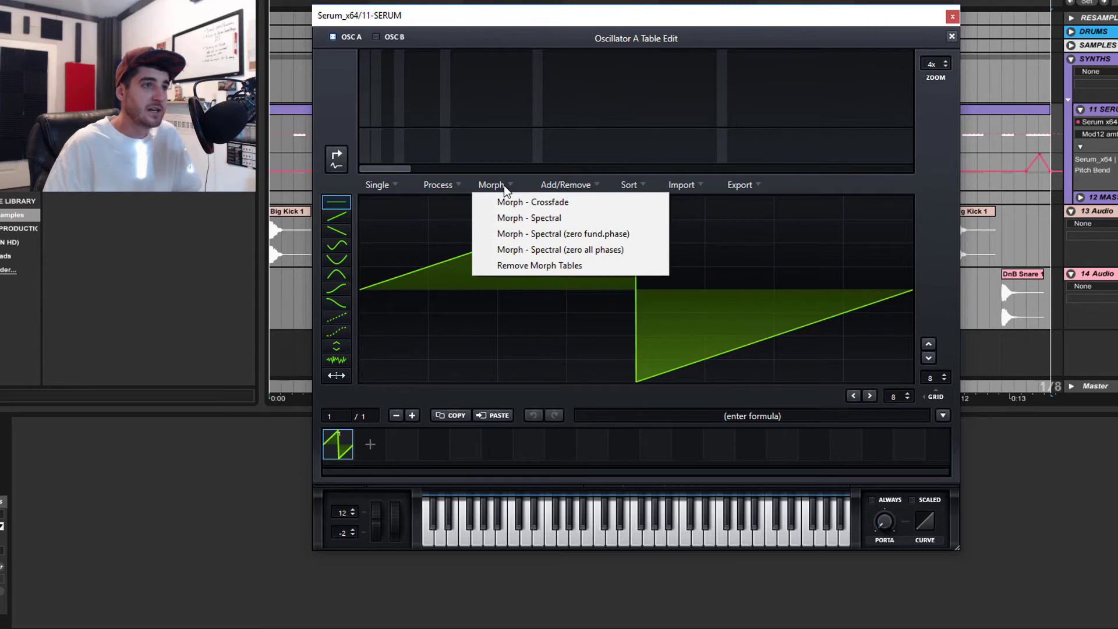
pyautogui.click(385, 182)
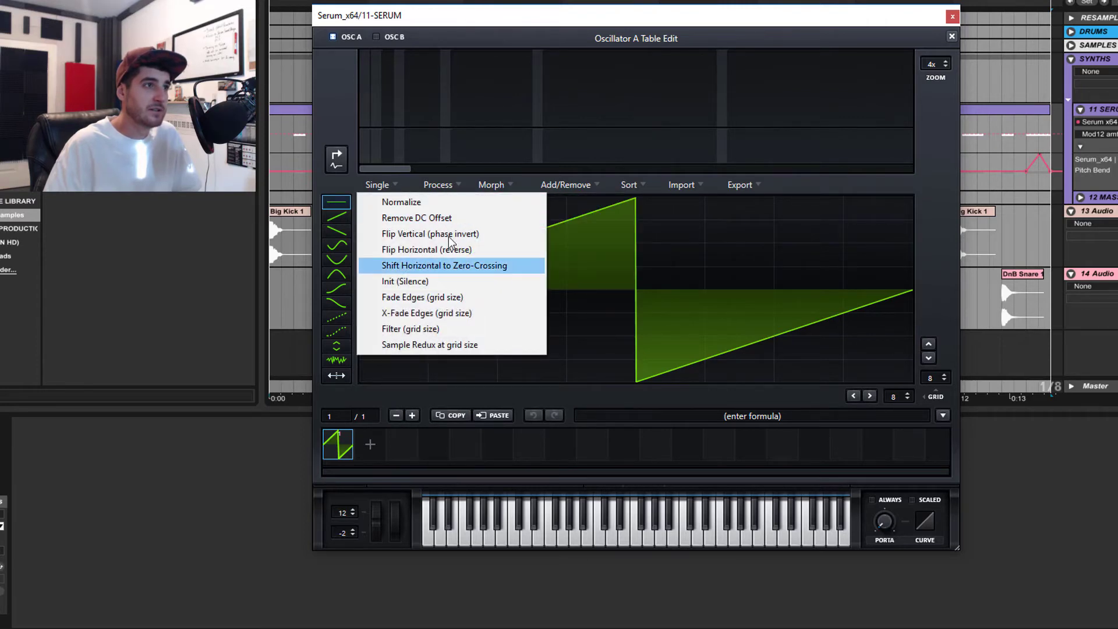
pyautogui.click(609, 357)
# Step: Try drawing a flat one-grid-cell segment into oscillator A's saw waveform just before its midpoint drop, and undo the edit
pyautogui.moveTo(576, 326); pyautogui.dragTo(604, 288)
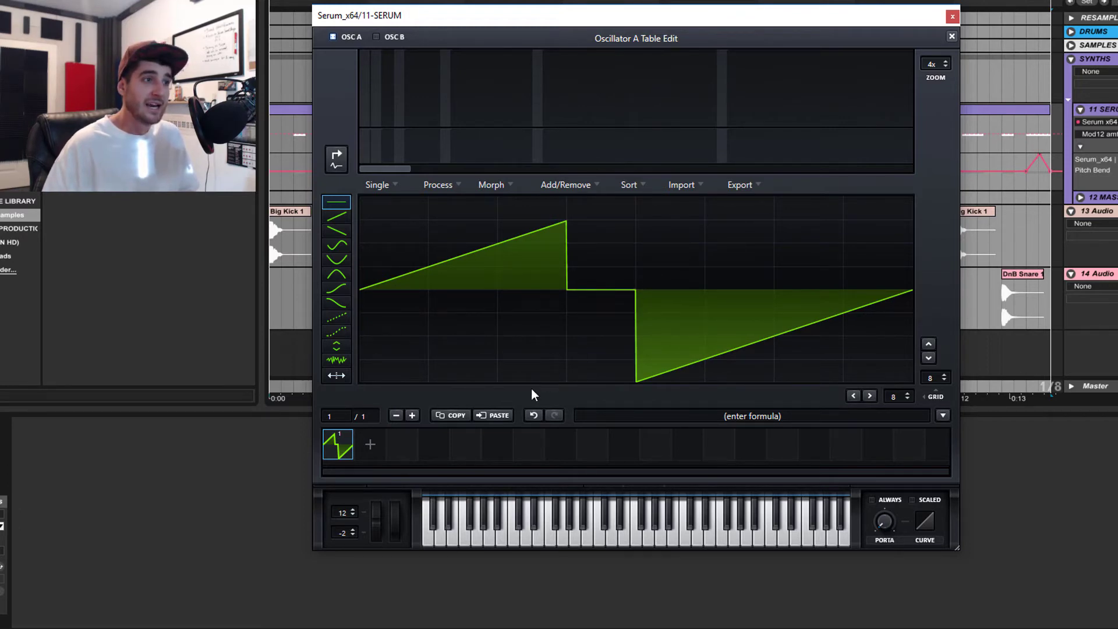
pyautogui.click(533, 417)
pyautogui.click(533, 418)
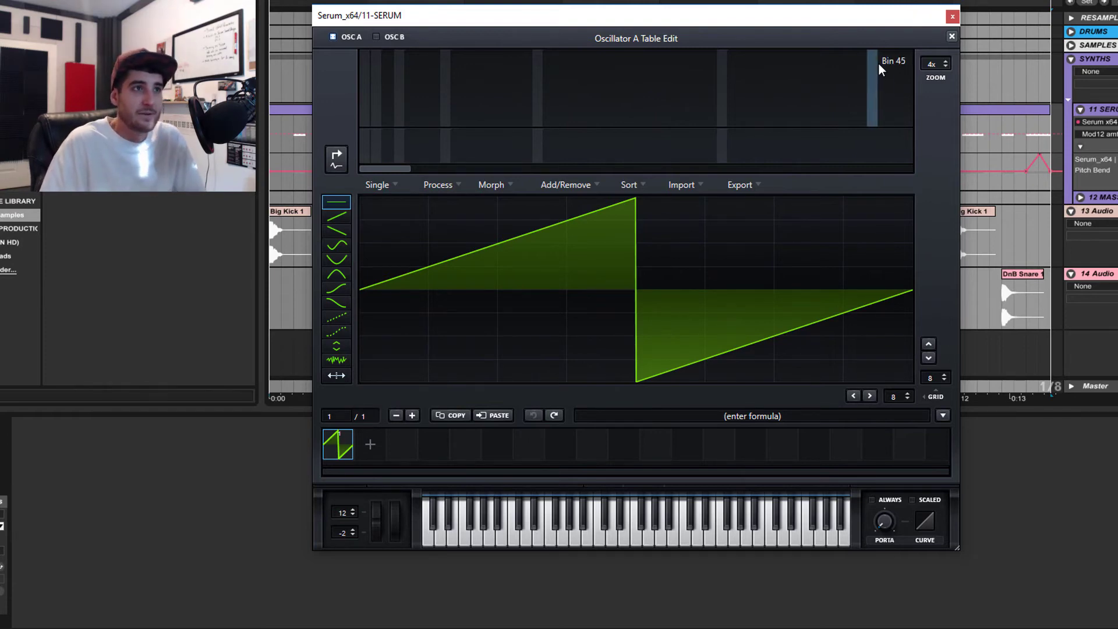
# Step: Reposition the synth window slightly and close oscillator A's wavetable editor to return to the oscillator page
pyautogui.moveTo(806, 24); pyautogui.dragTo(824, 33)
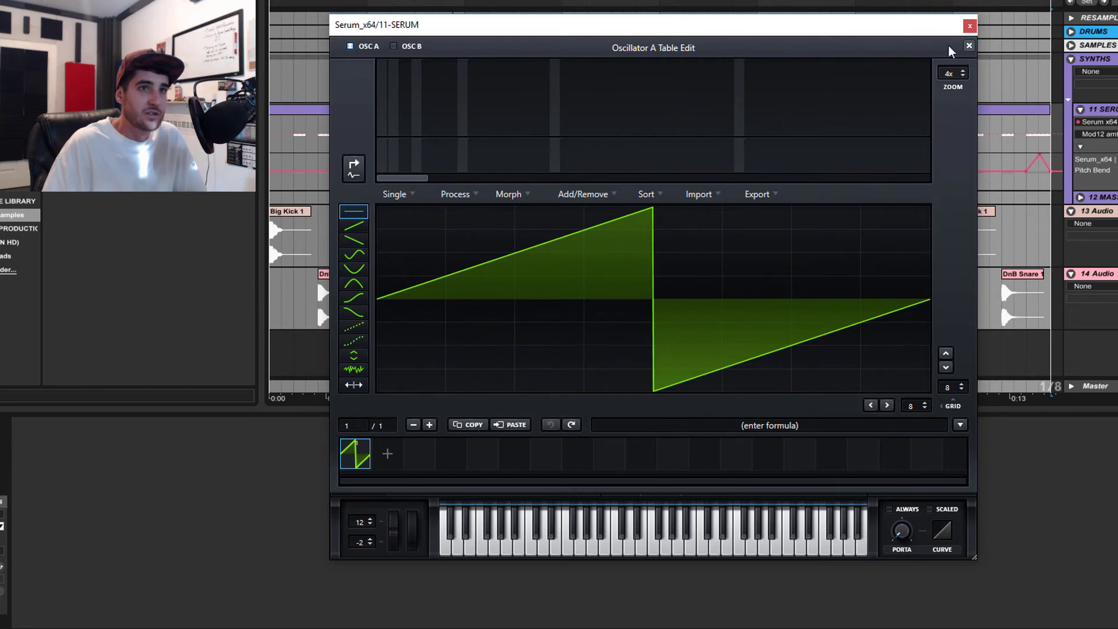
pyautogui.click(969, 46)
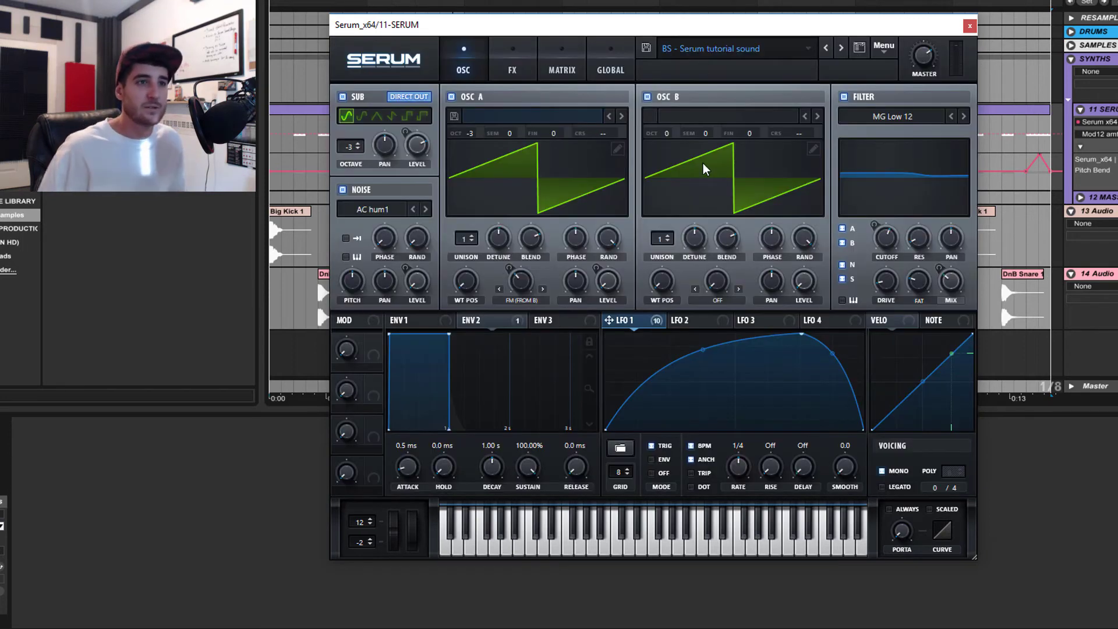